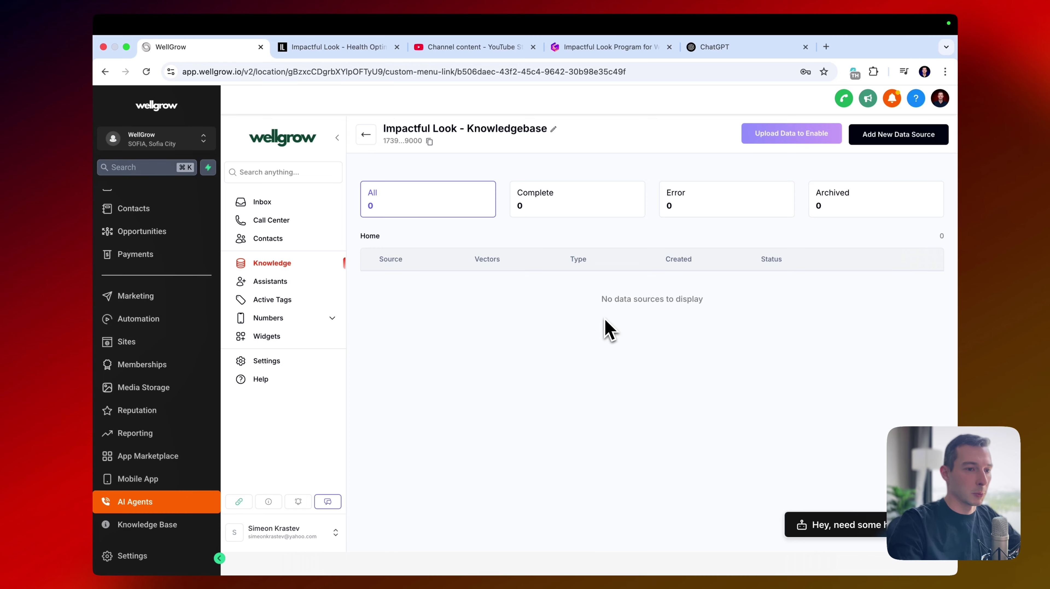
pyautogui.click(898, 134)
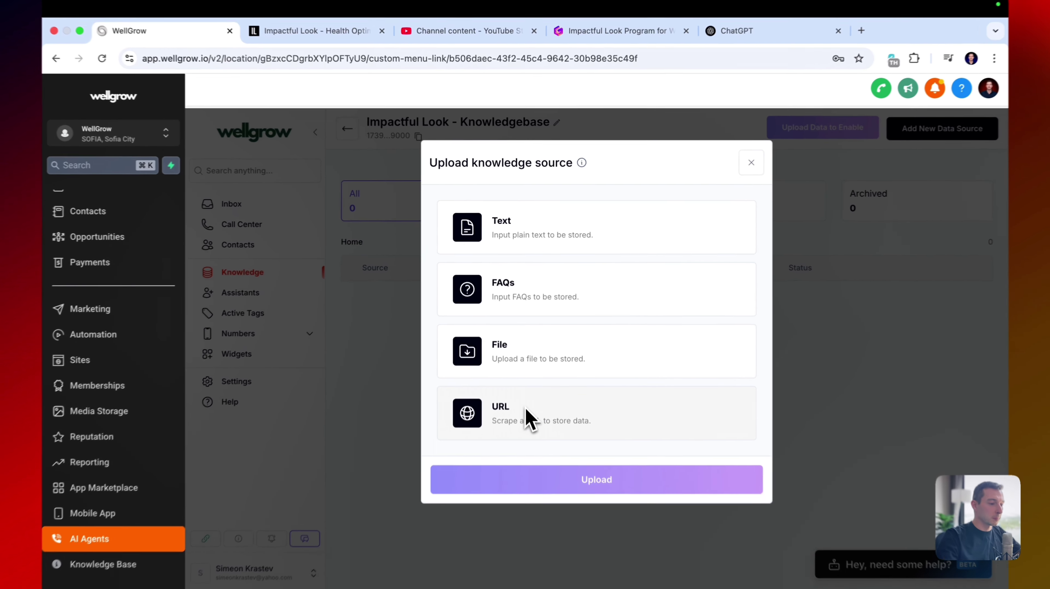
pyautogui.click(525, 396)
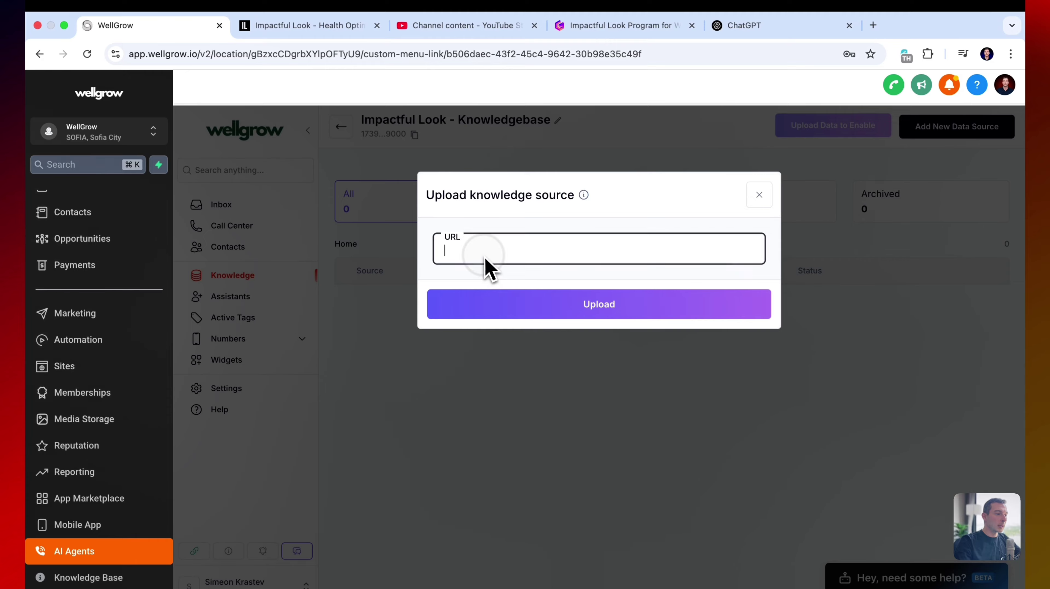
pyautogui.click(317, 25)
pyautogui.click(268, 56)
pyautogui.press('super+c')
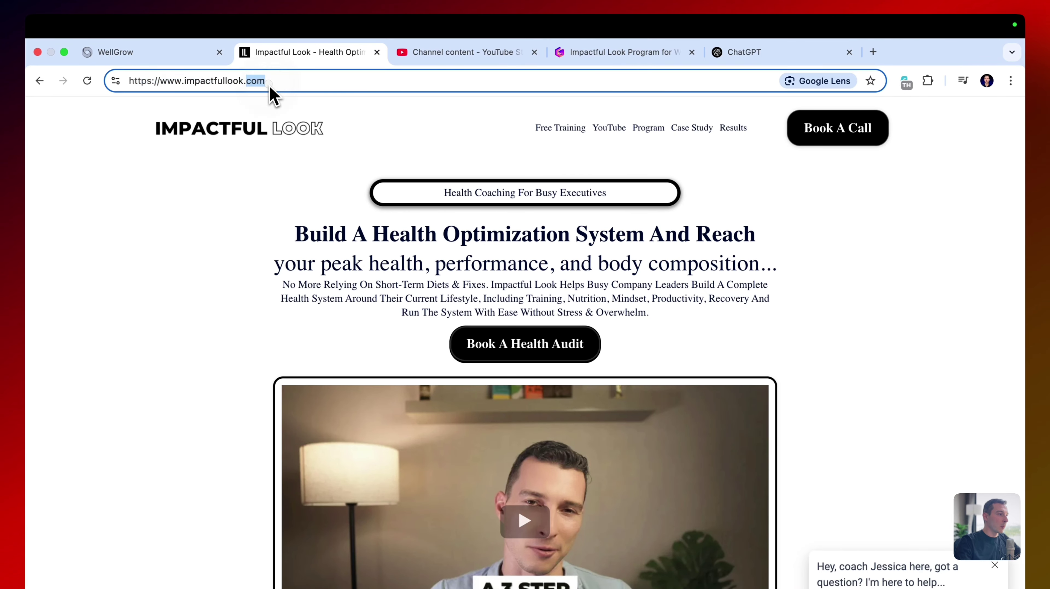
pyautogui.click(198, 58)
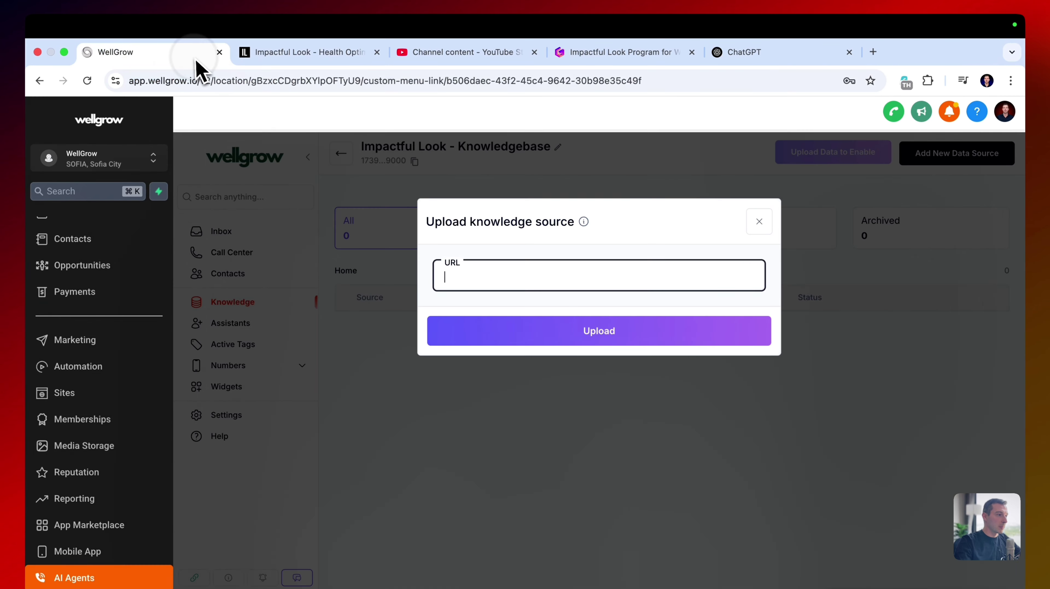
pyautogui.click(546, 284)
pyautogui.press('super+v')
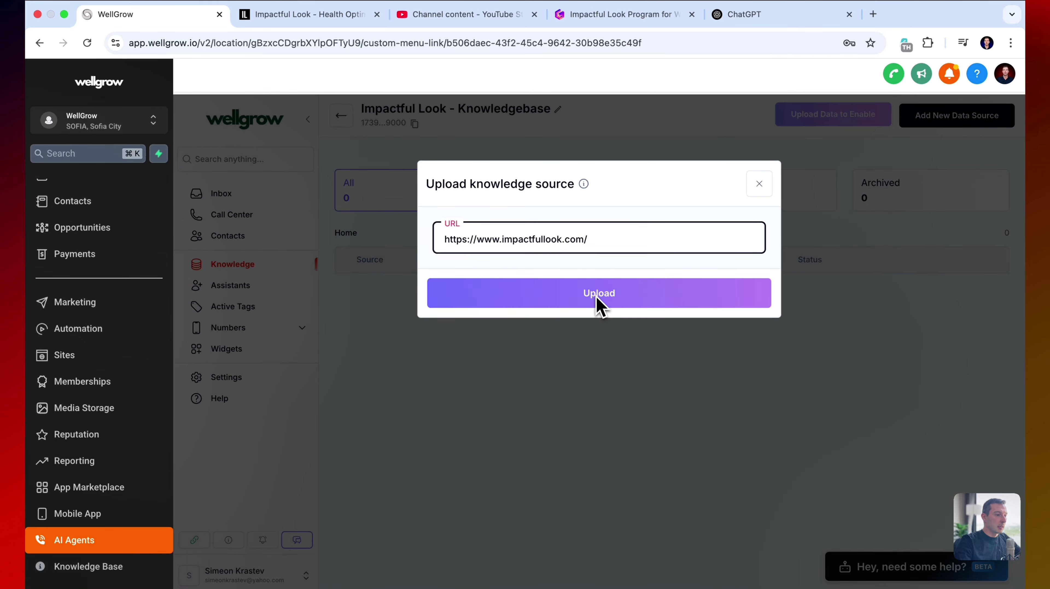
pyautogui.click(598, 336)
# Name the new knowledge source "Impactful Look - Website" and submit it.
pyautogui.click(567, 249)
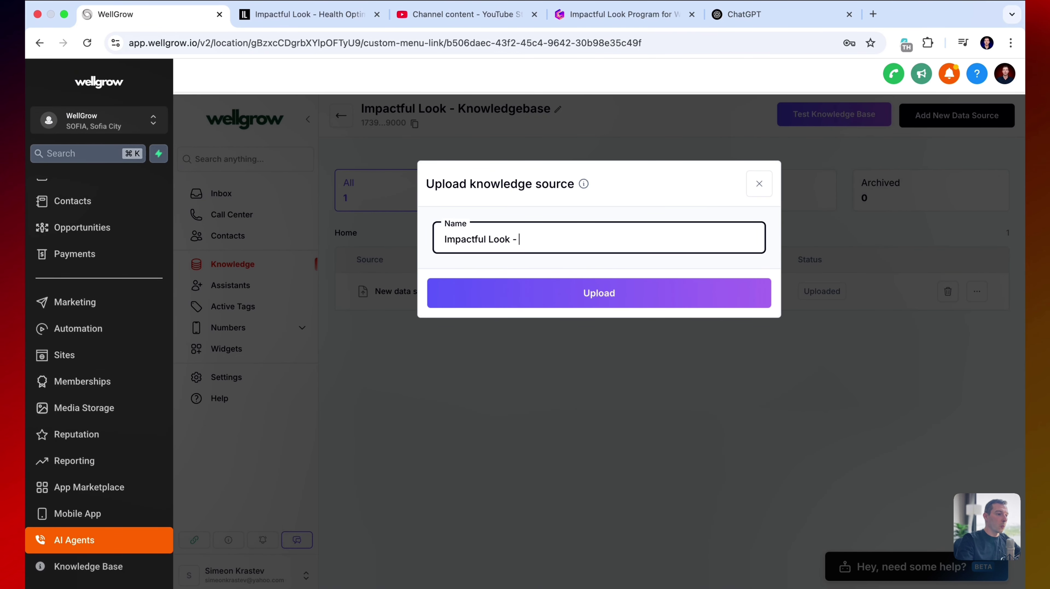
pyautogui.write('Impactful Look - Website')
pyautogui.click(573, 294)
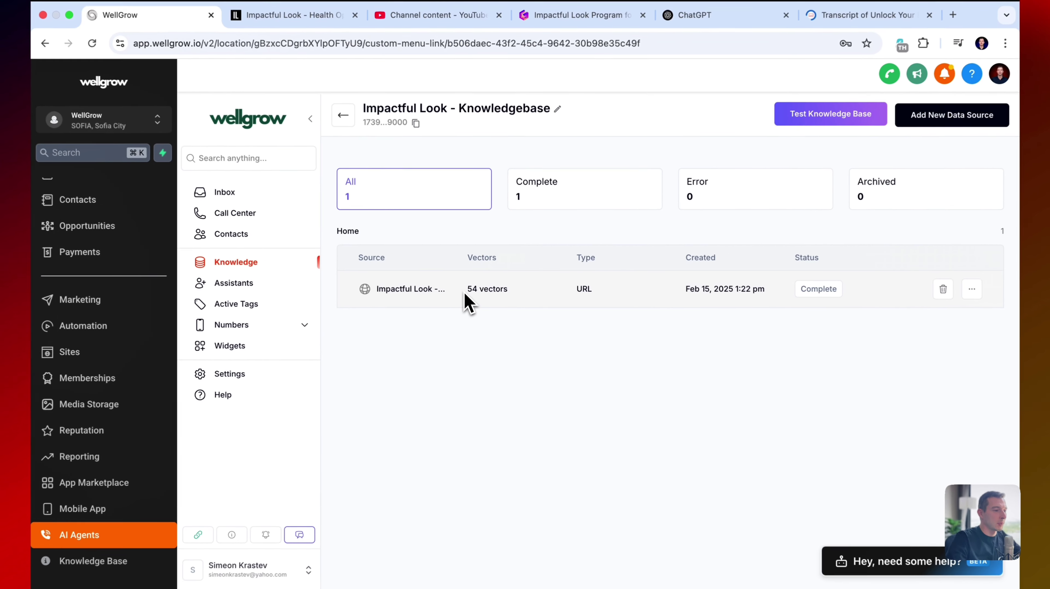
# Examine the website source's vectors and the text embedded from it, and close the source details.
pyautogui.moveTo(474, 287); pyautogui.dragTo(514, 287)
pyautogui.click(514, 288)
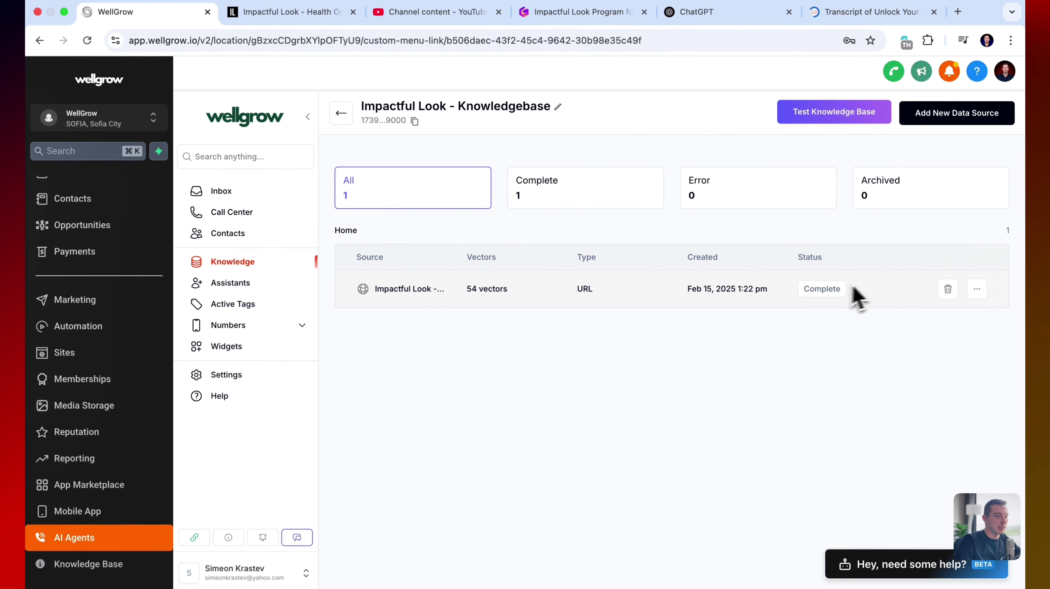
pyautogui.click(977, 296)
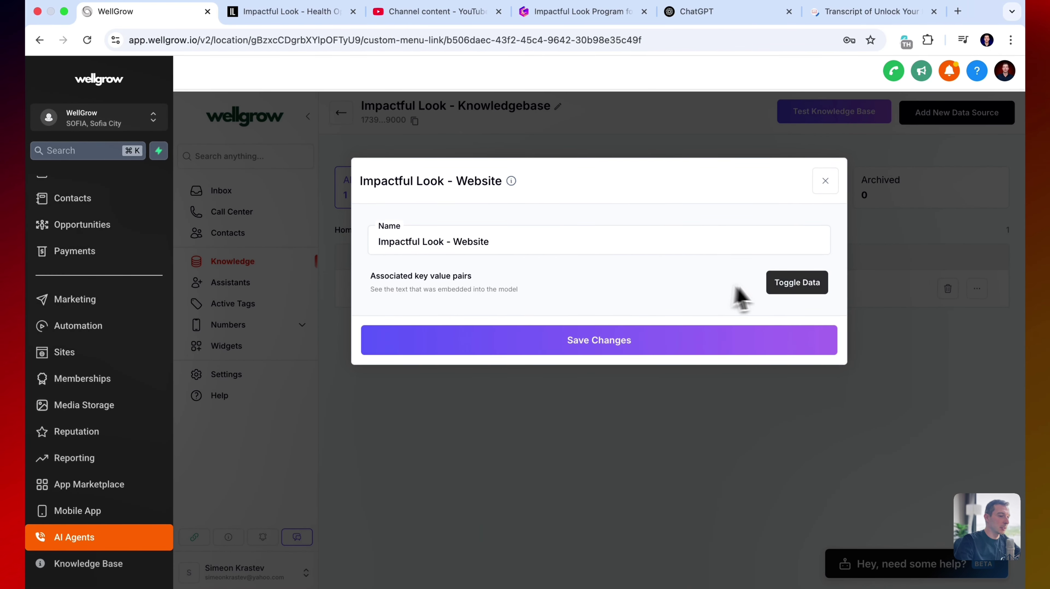
pyautogui.click(799, 288)
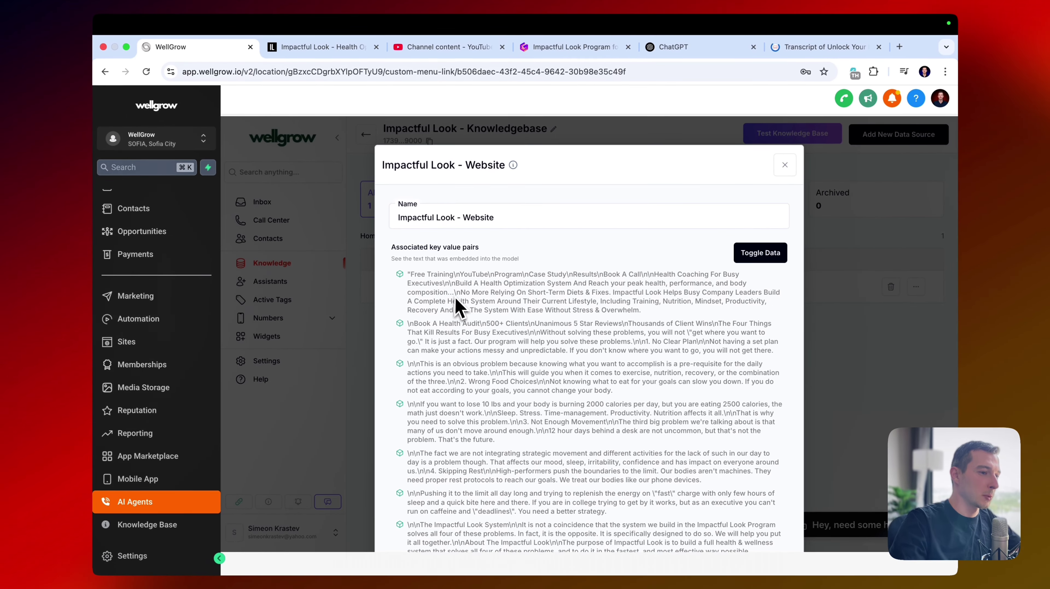
pyautogui.scroll(-10, 421, 303)
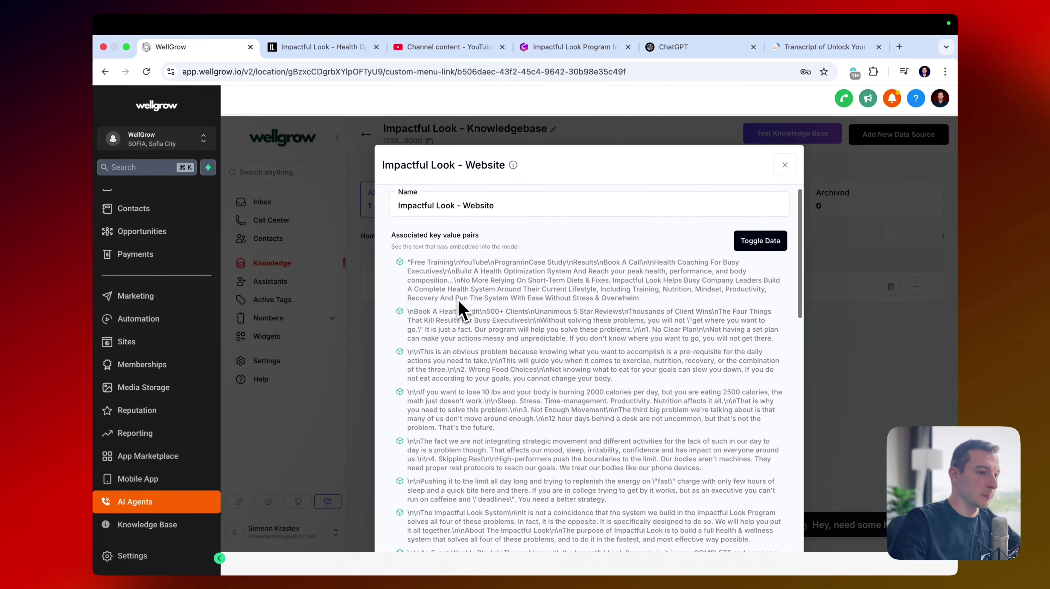
pyautogui.scroll(-15, 585, 367)
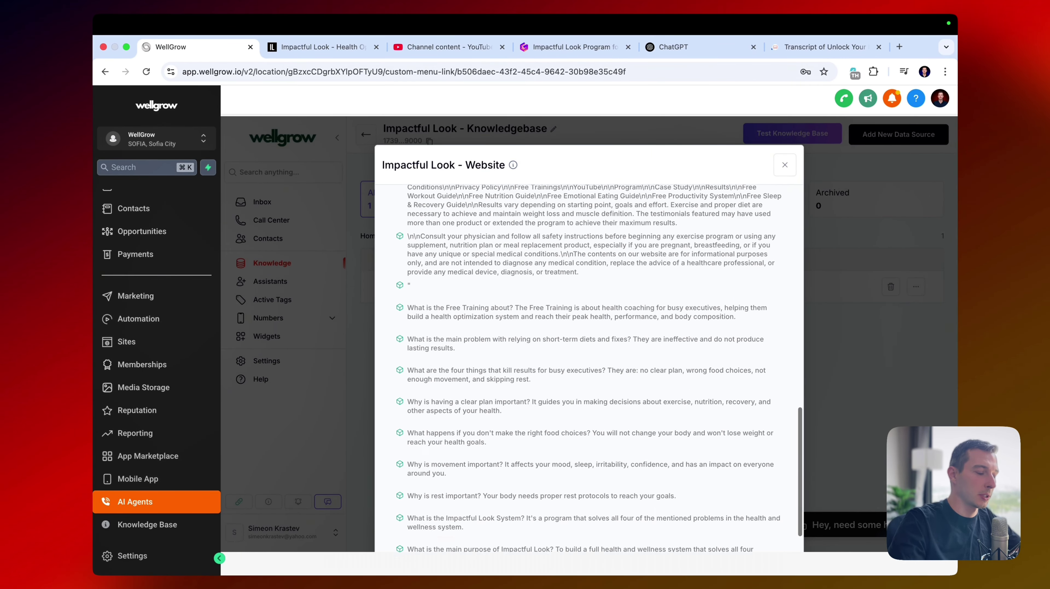
pyautogui.scroll(-5, 586, 368)
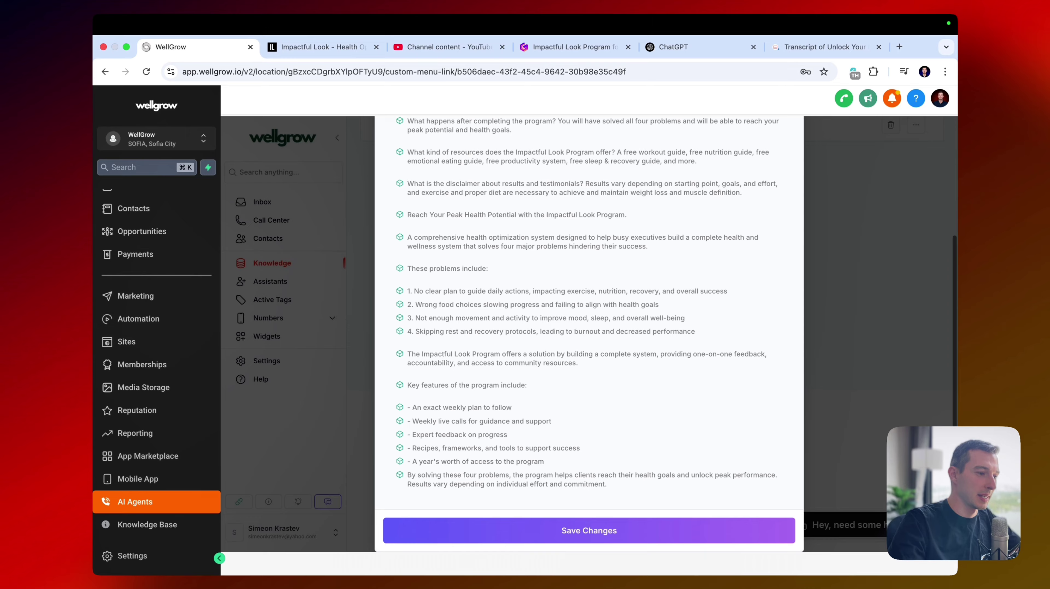
pyautogui.scroll(20, 810, 284)
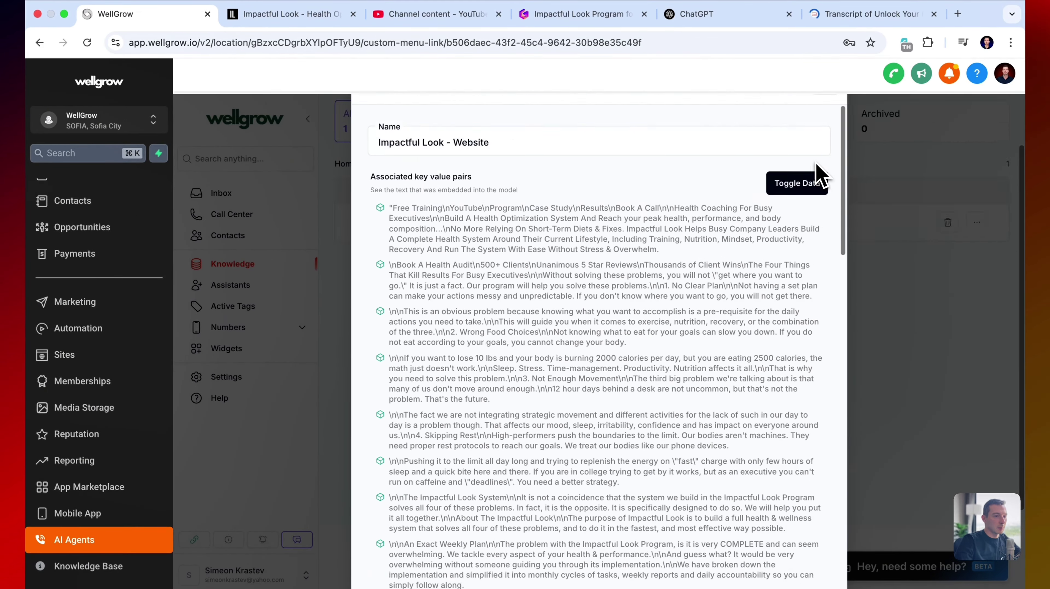
pyautogui.click(825, 152)
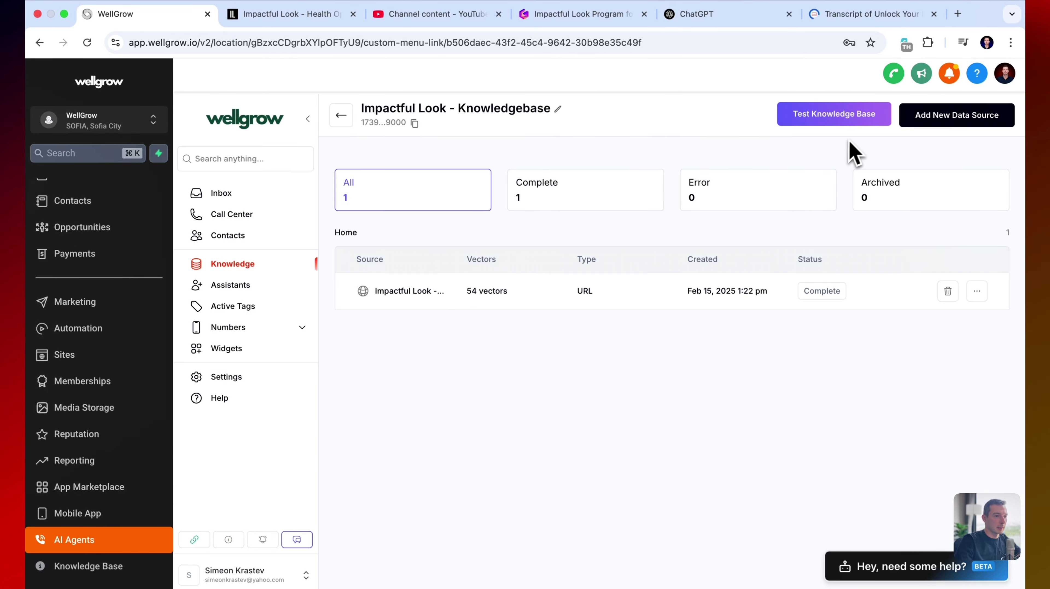
# Test the knowledge base by asking "What does your program include?".
pyautogui.click(852, 121)
pyautogui.scroll(-2, 597, 529)
pyautogui.click(444, 507)
pyautogui.write('What does ')
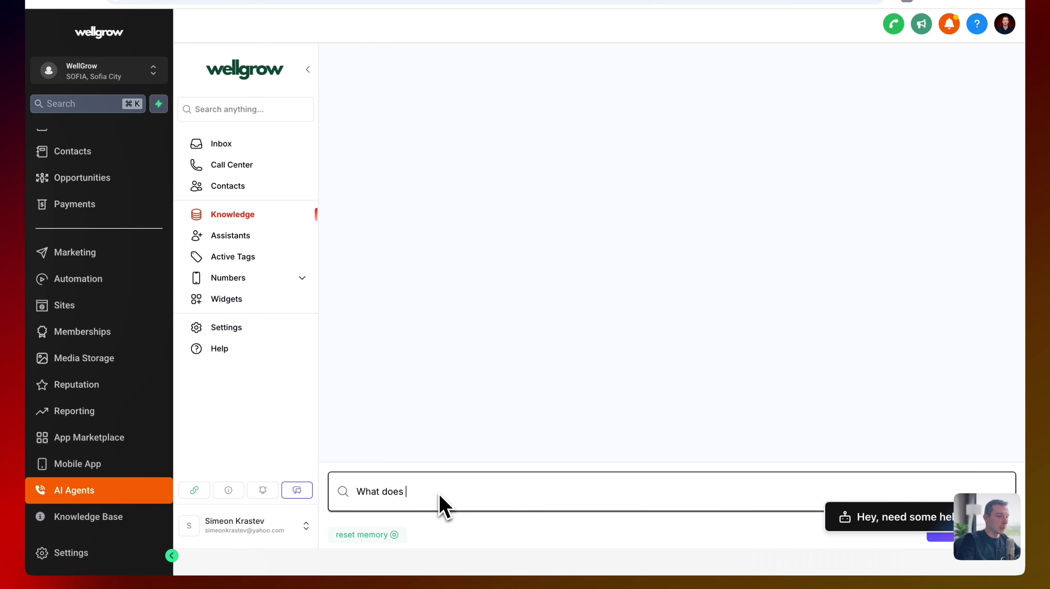
pyautogui.write('your program include?')
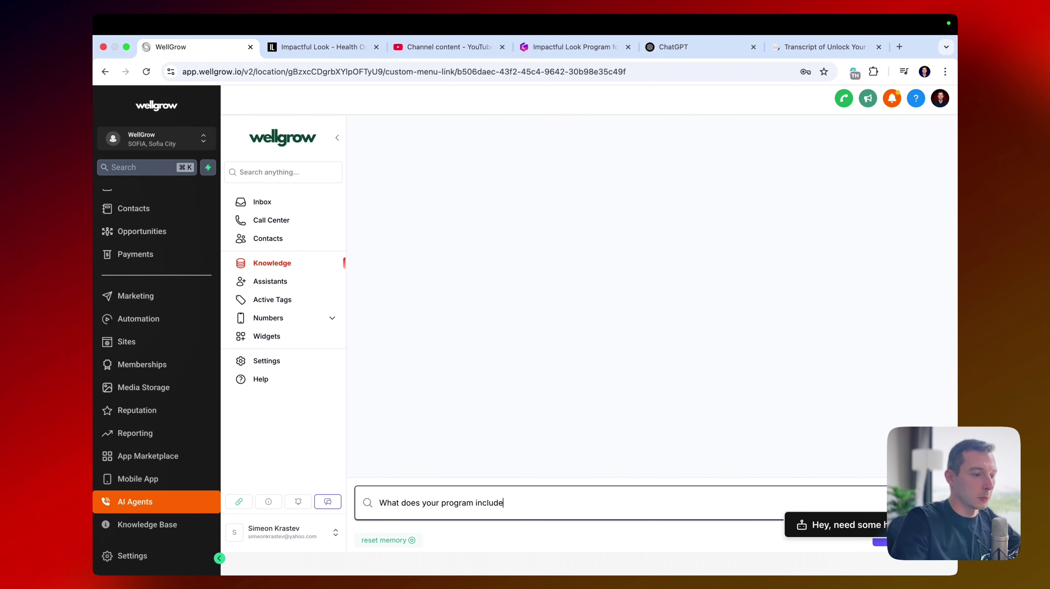
pyautogui.press('Return')
# Expand the answer's matched source passages and compare them with the generated response.
pyautogui.click(936, 179)
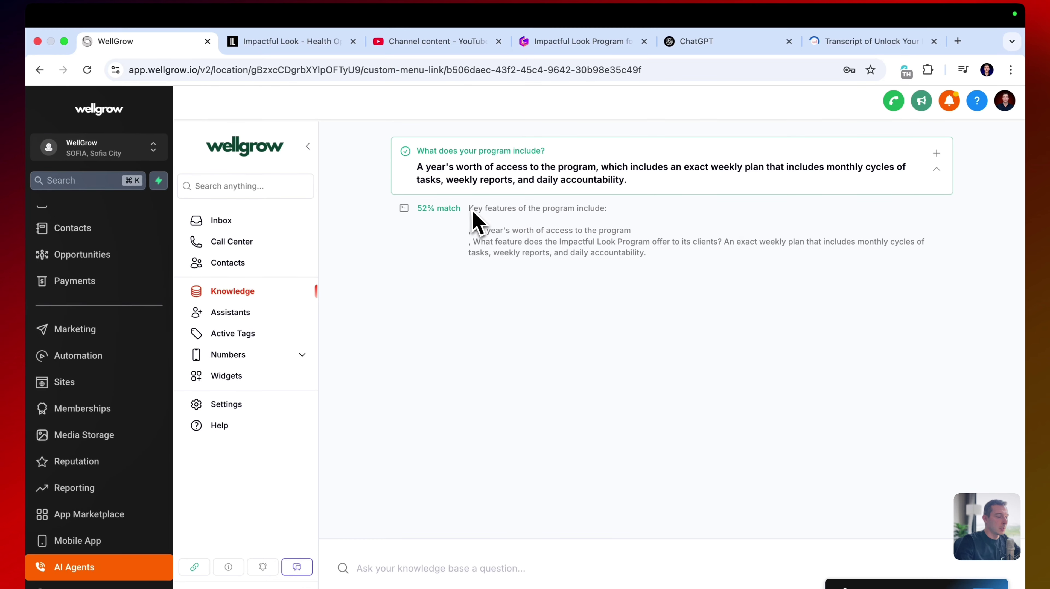
pyautogui.moveTo(471, 211); pyautogui.dragTo(596, 214)
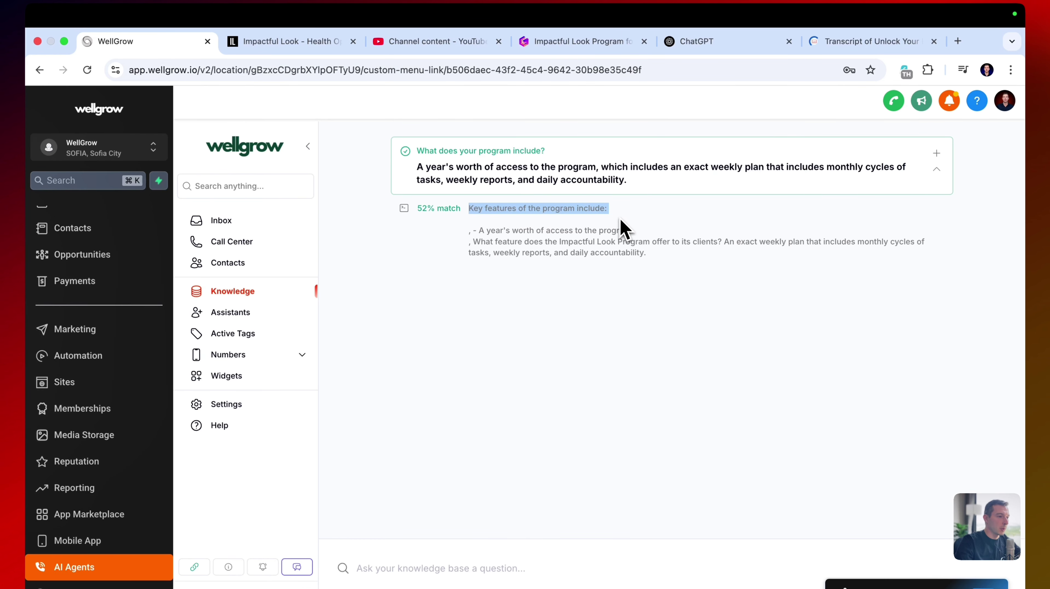
pyautogui.click(622, 247)
pyautogui.moveTo(417, 167); pyautogui.dragTo(642, 187)
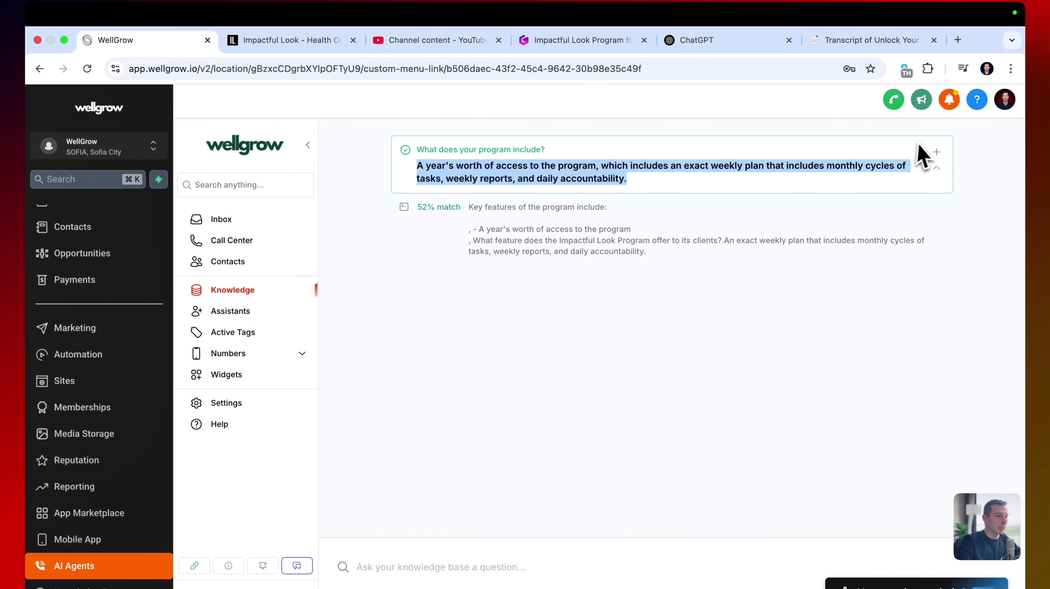
# Open data generation for the answer and prefix its response with the copied query followed by a colon, "What does your program include?:".
pyautogui.click(882, 146)
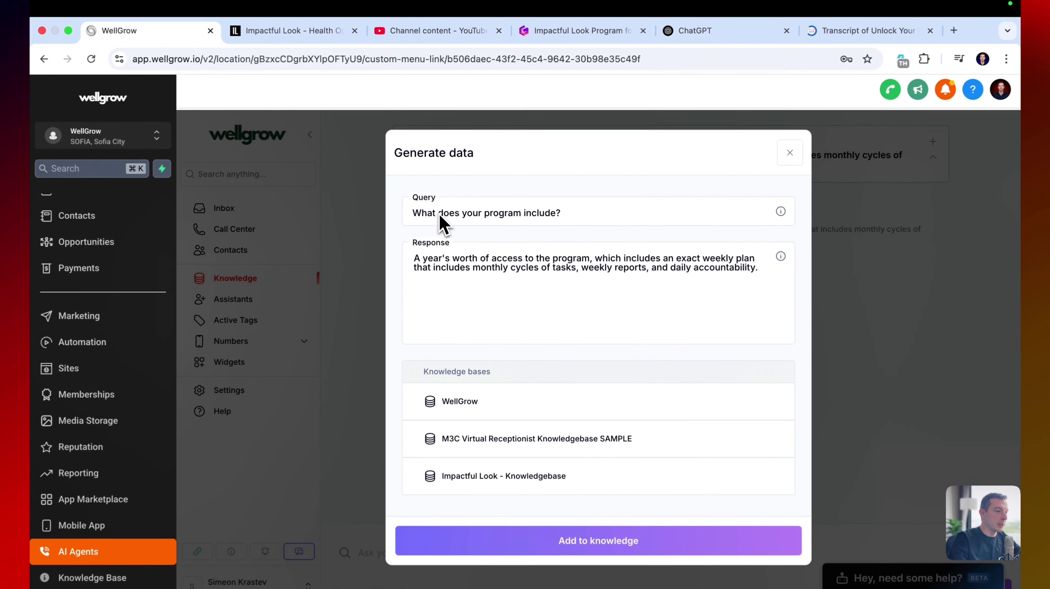
pyautogui.tripleClick(449, 207)
pyautogui.press('super+c')
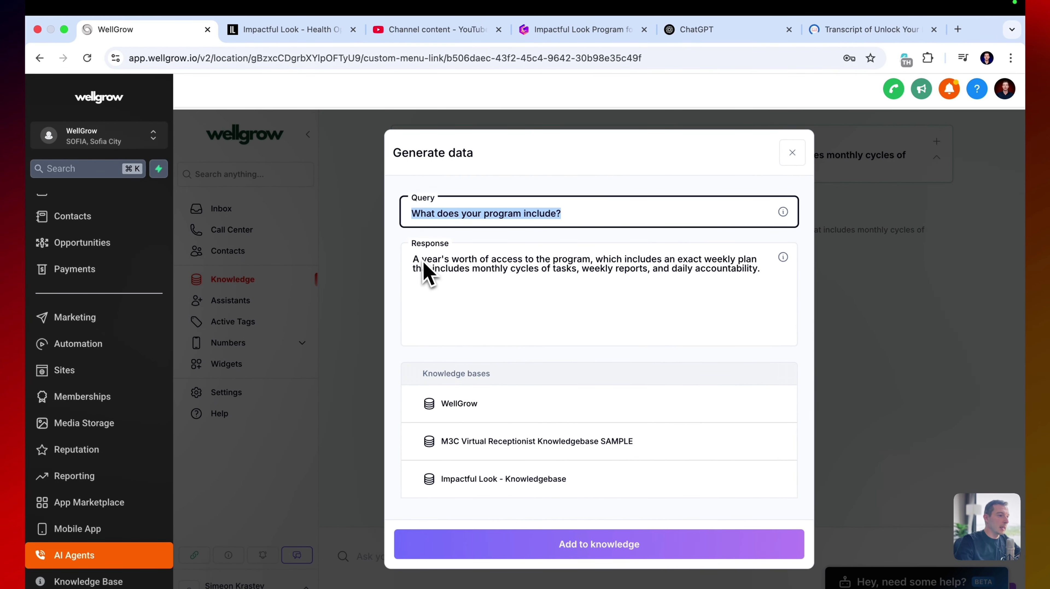
pyautogui.click(417, 258)
pyautogui.press('super+v')
pyautogui.write(':')
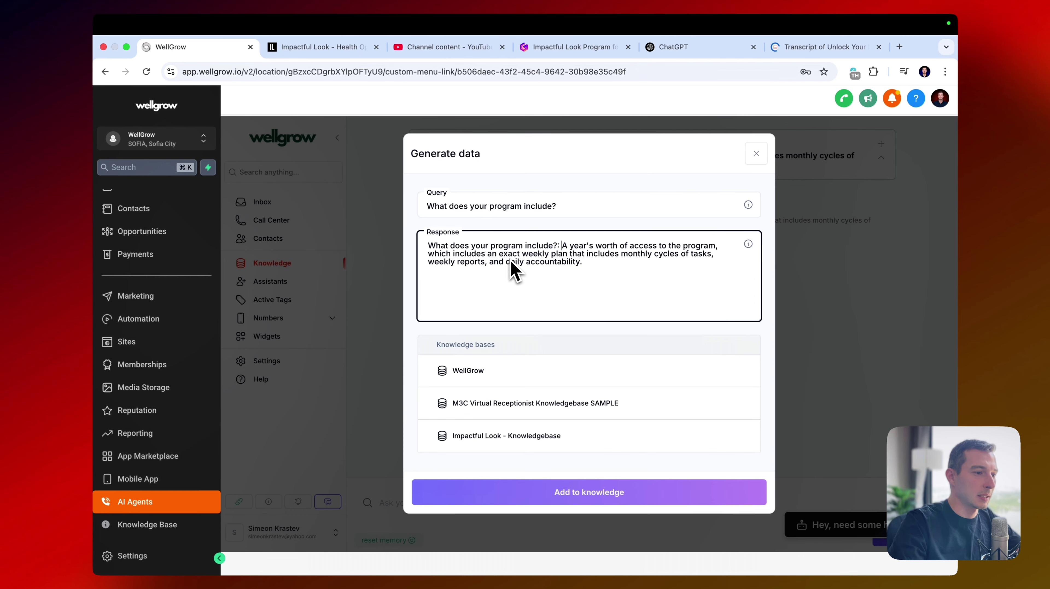
# Insert "nutrition, training and accountability organized in" before "monthly cycles of tasks" in the response.
pyautogui.click(622, 256)
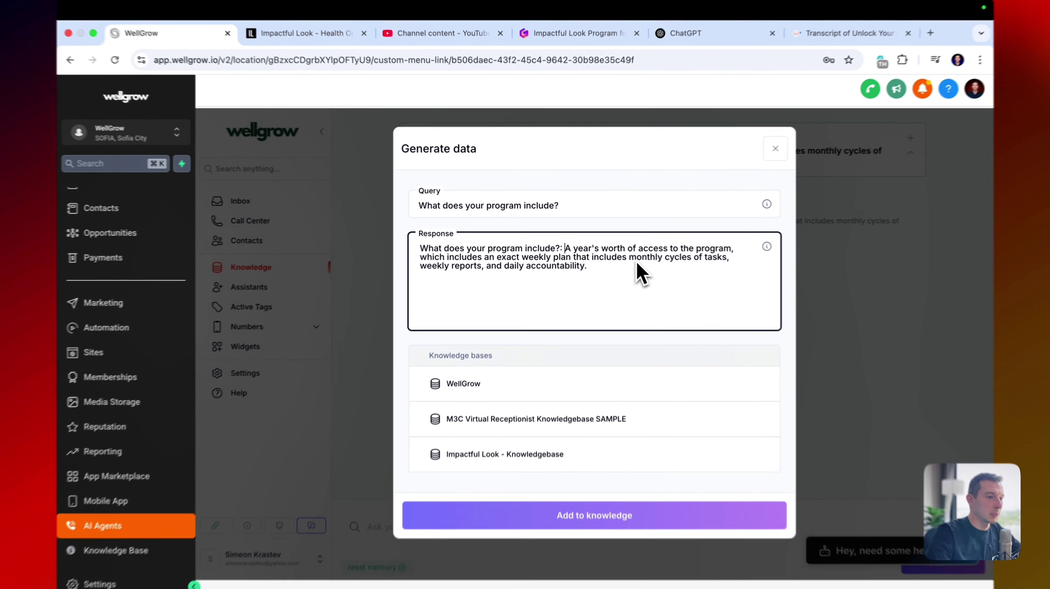
pyautogui.write('nutrition, training and')
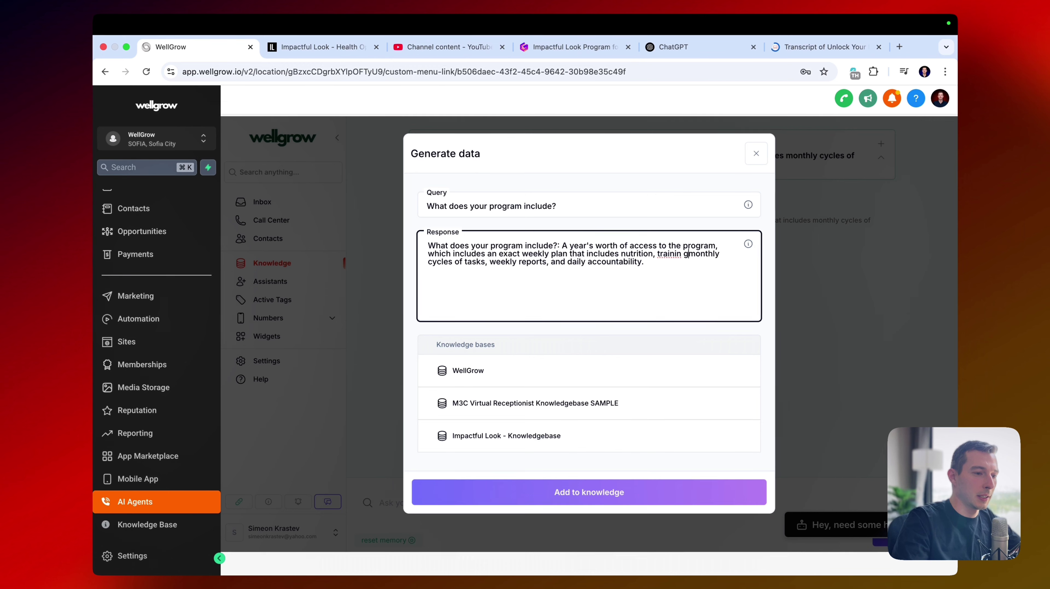
pyautogui.write(' accountabilit')
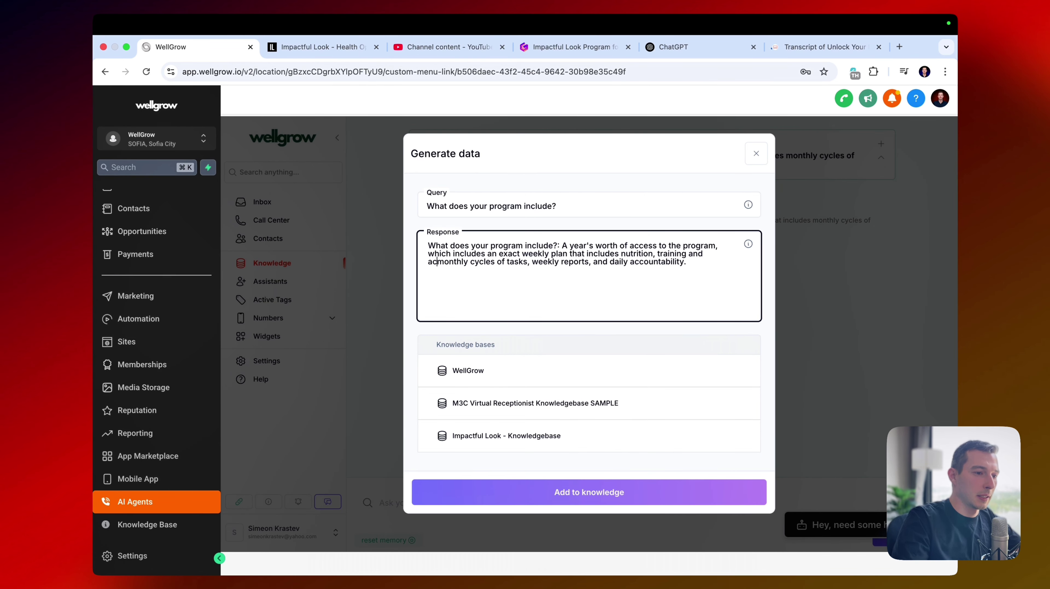
pyautogui.write('y organized in')
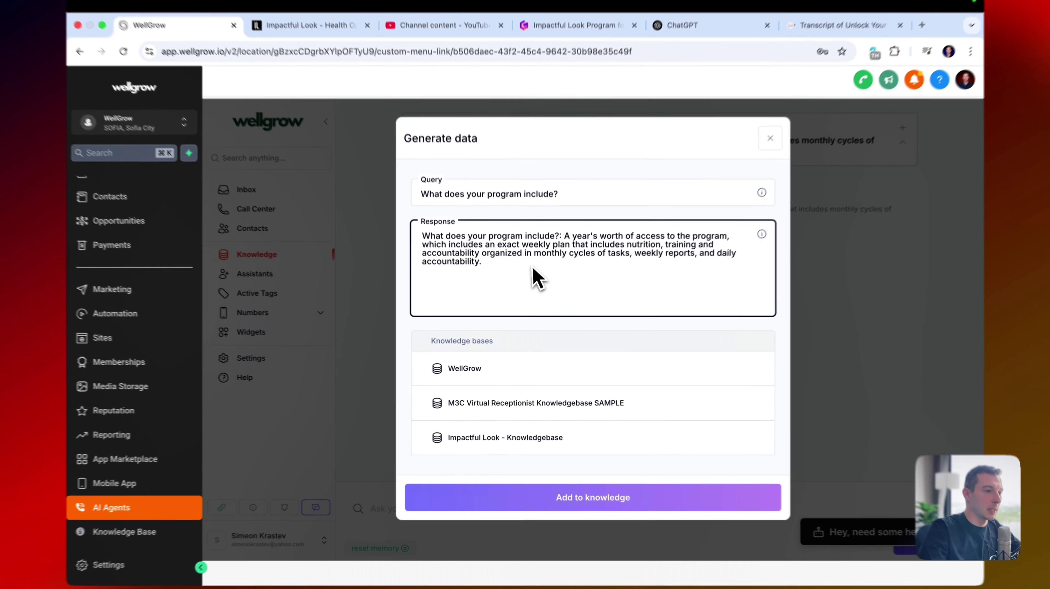
# Replace the response's final word with "checklists" and add the entry to the Impactful Look - Knowledgebase.
pyautogui.doubleClick(462, 271)
pyautogui.write('checklists')
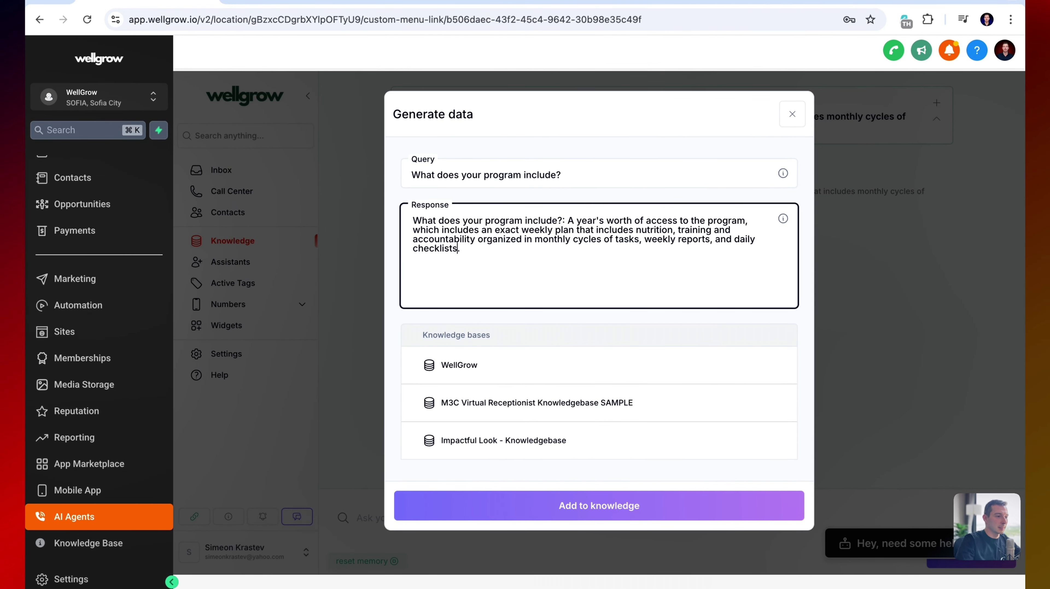
pyautogui.click(483, 439)
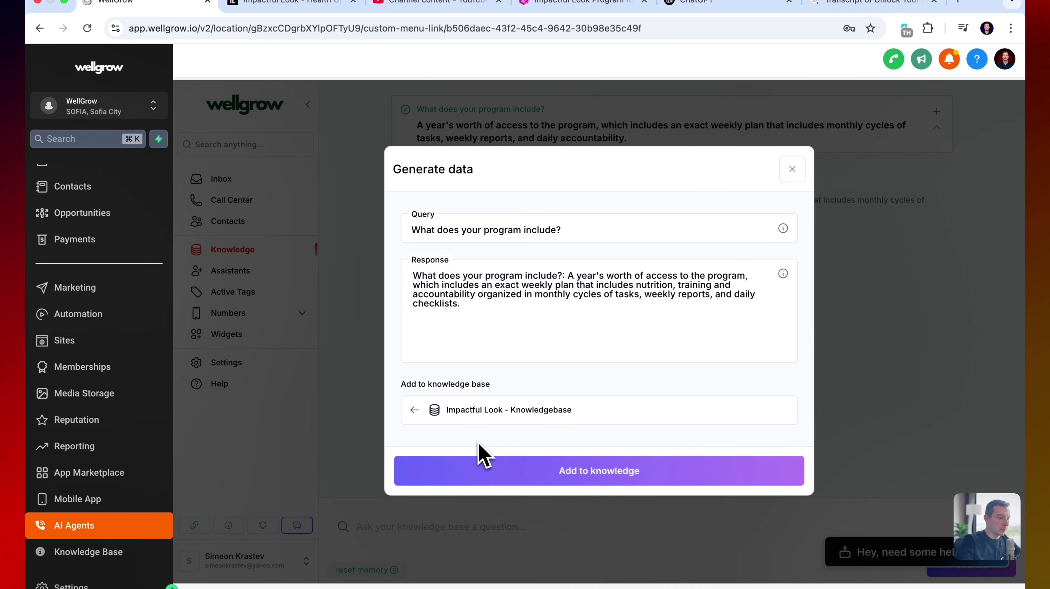
pyautogui.click(629, 477)
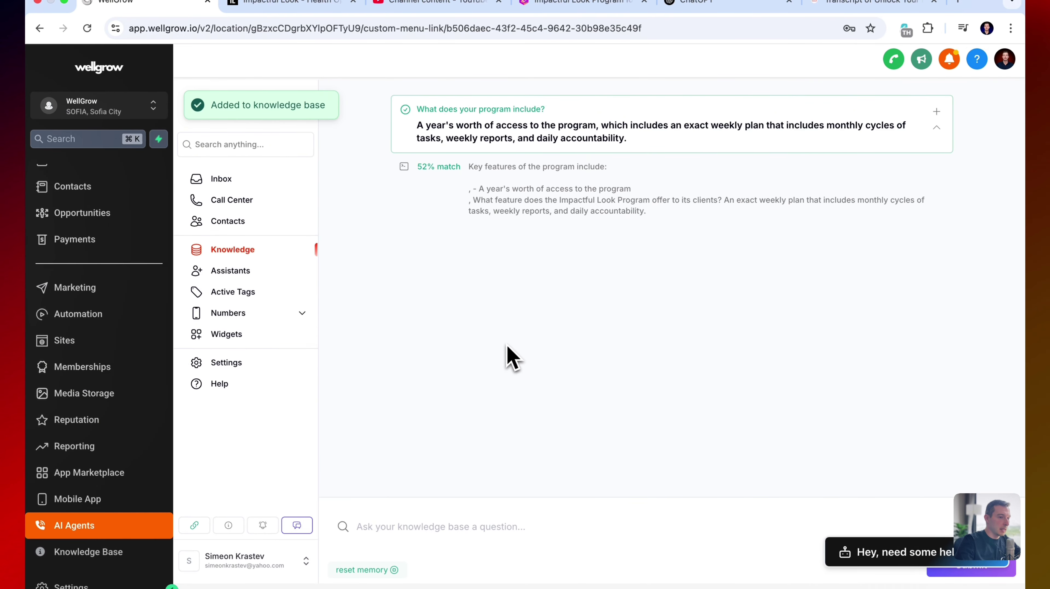
# Retest the knowledge base with "What does the program include?" and expand the new answer's matched source passages.
pyautogui.click(429, 531)
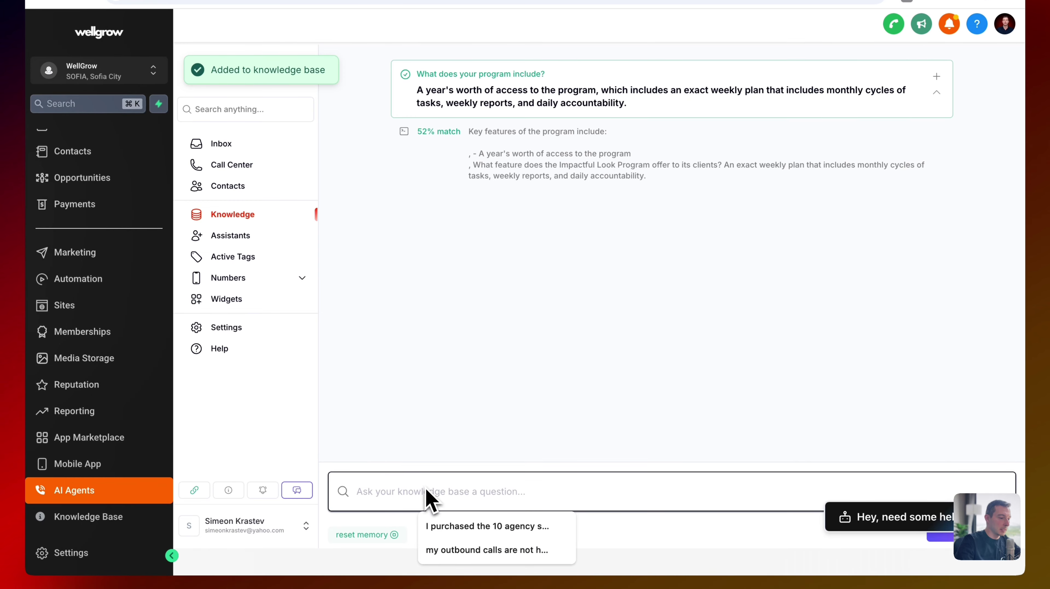
pyautogui.write('What does the program include?')
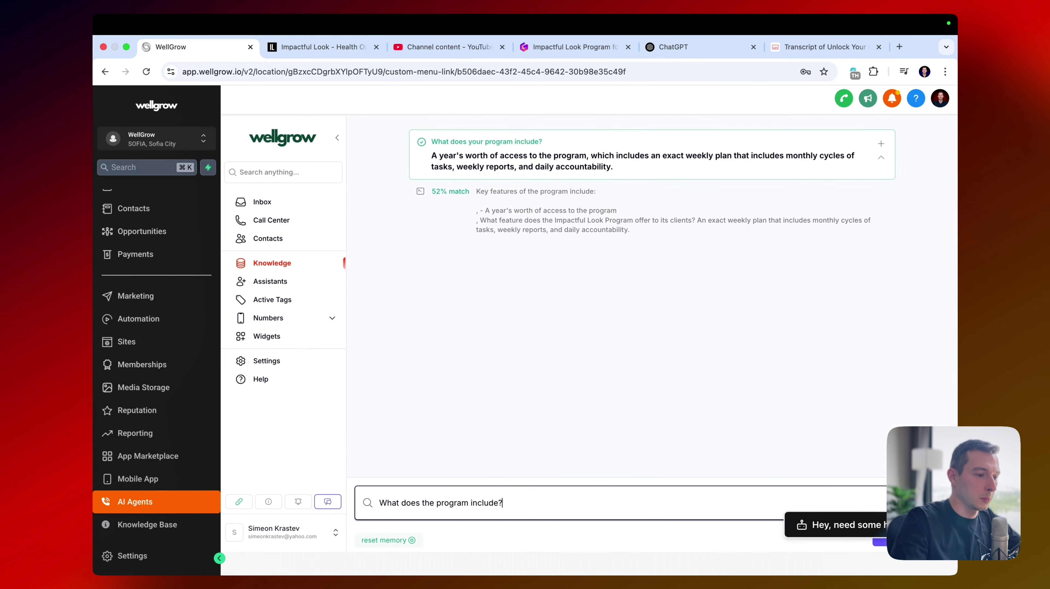
pyautogui.press('Return')
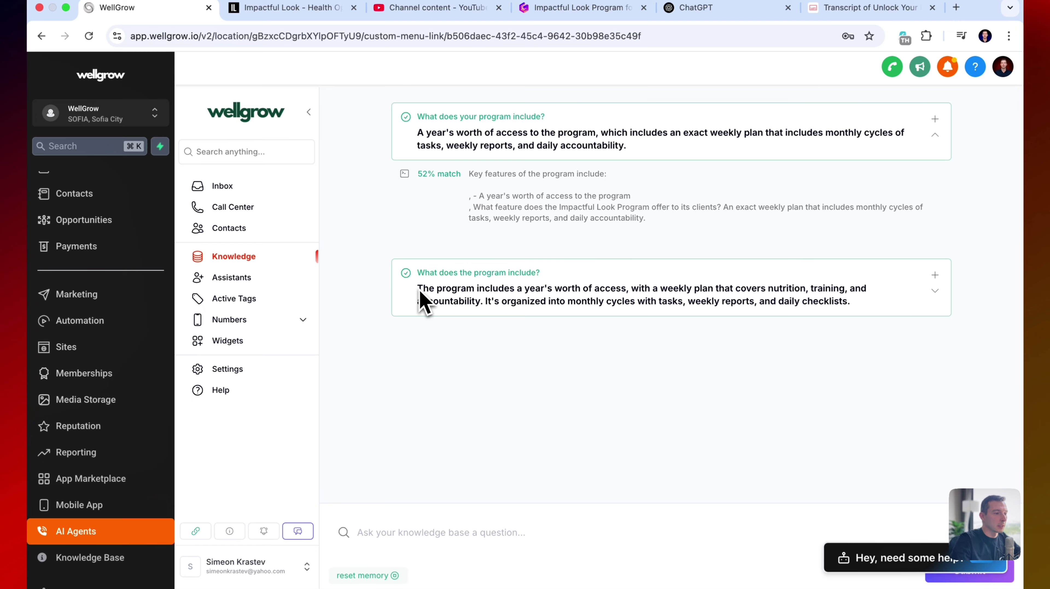
pyautogui.moveTo(434, 294); pyautogui.dragTo(874, 332)
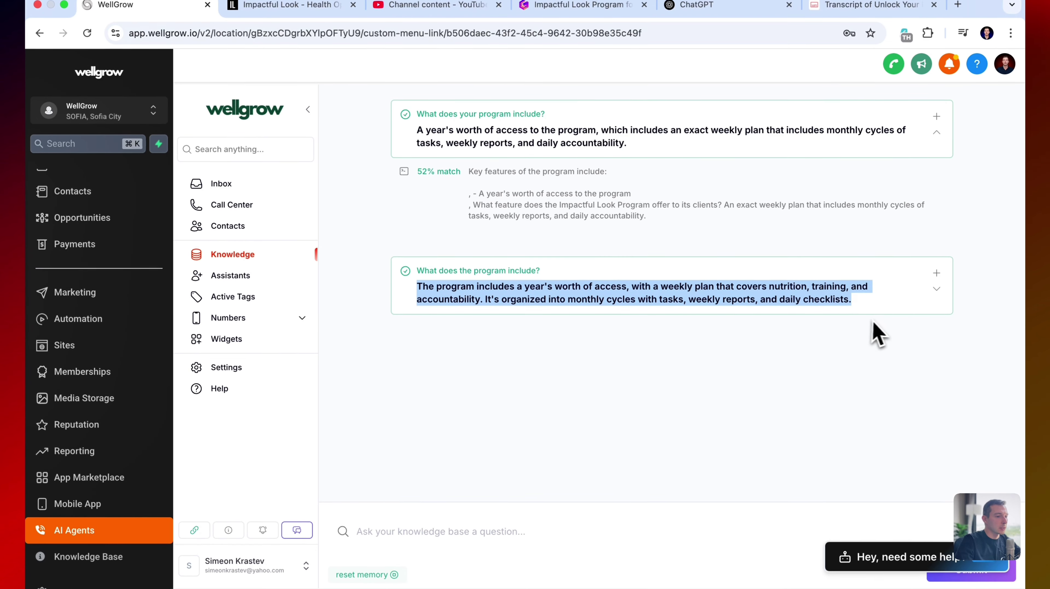
pyautogui.click(882, 327)
pyautogui.click(938, 288)
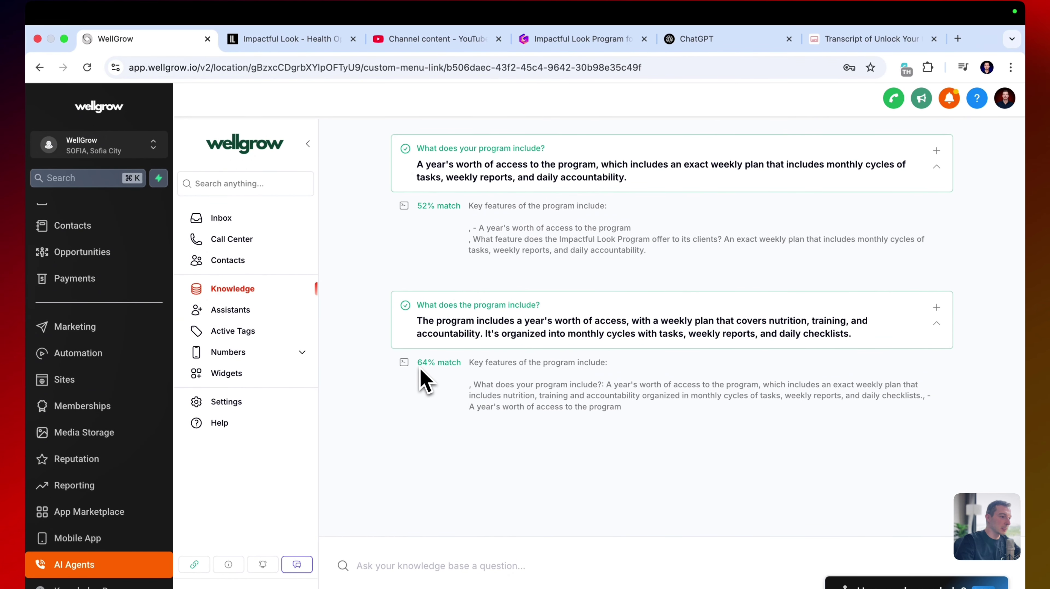
pyautogui.moveTo(421, 368); pyautogui.dragTo(463, 366)
pyautogui.click(465, 363)
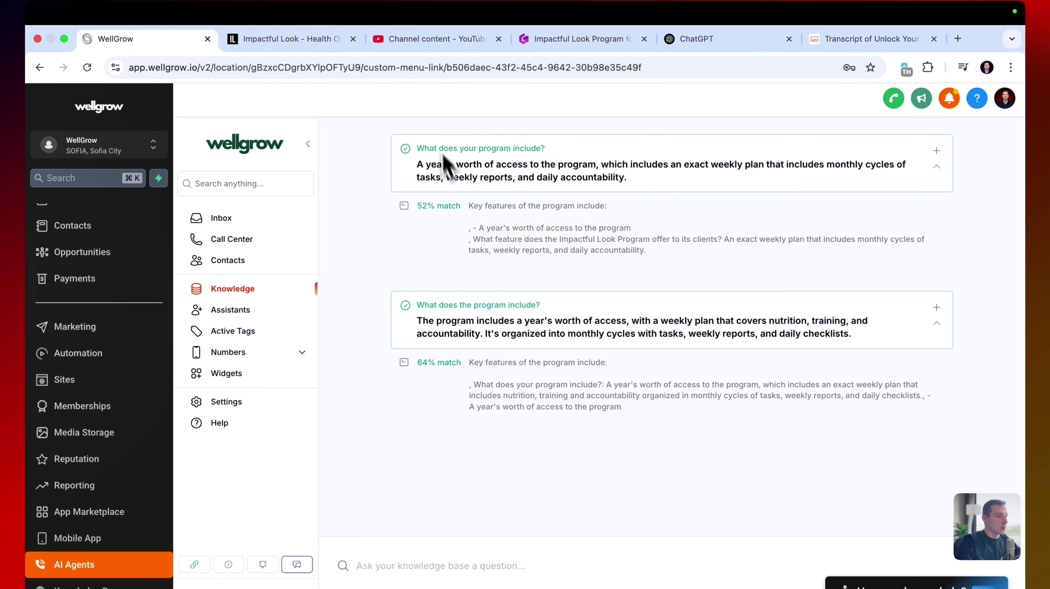
# Switch to YouTube Studio and open the options of the "Unlock Your Body's Perfect Diet" video.
pyautogui.click(416, 39)
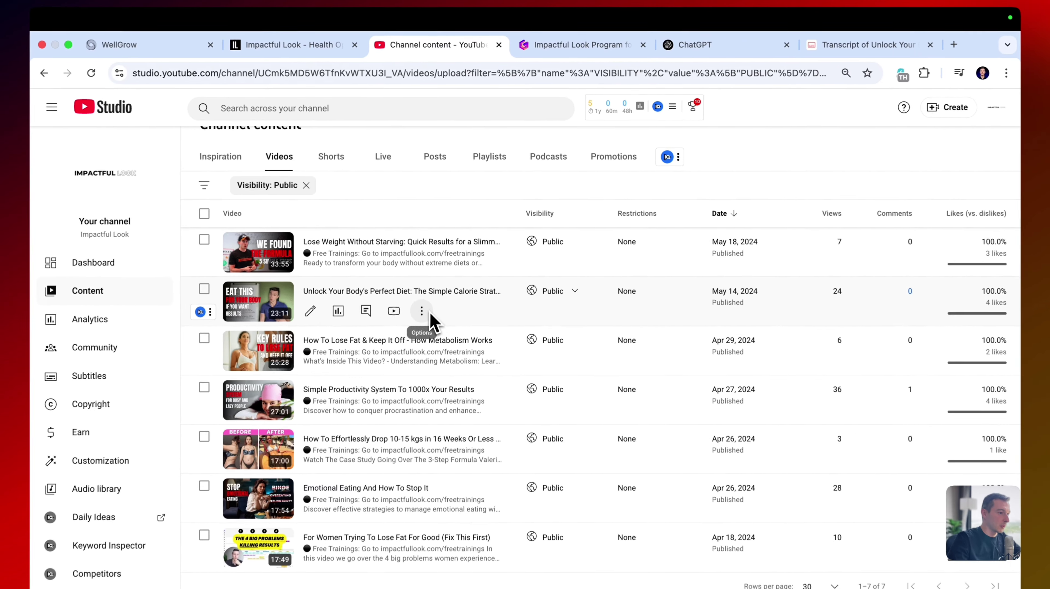
pyautogui.click(434, 281)
pyautogui.click(438, 295)
# Switch to YouTubeToTranscript.com and copy the full transcript of the "Unlock Your Body's Perfect Diet" video.
pyautogui.press('super+6')
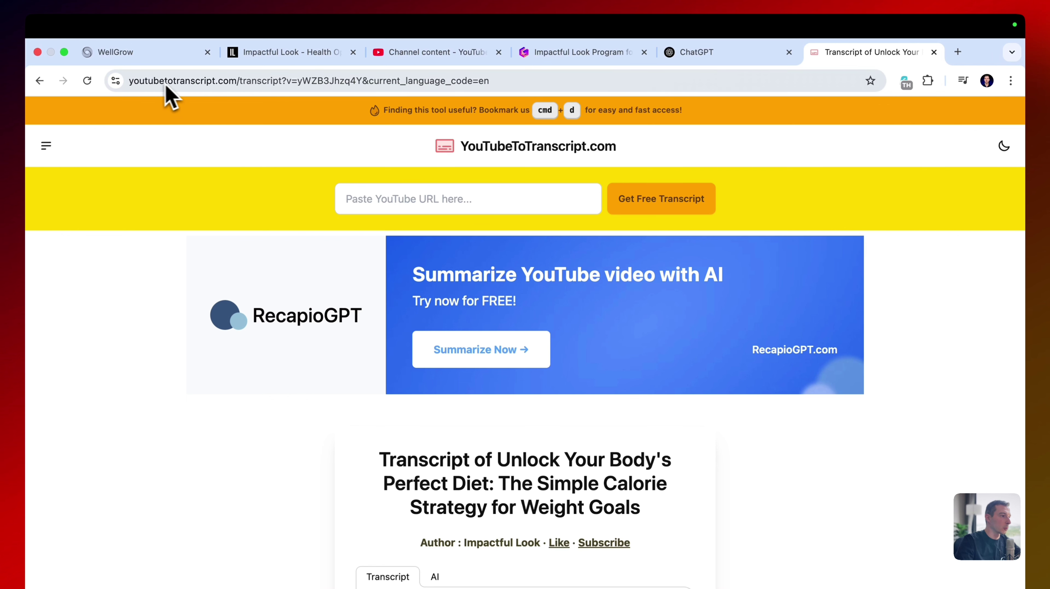
pyautogui.click(396, 198)
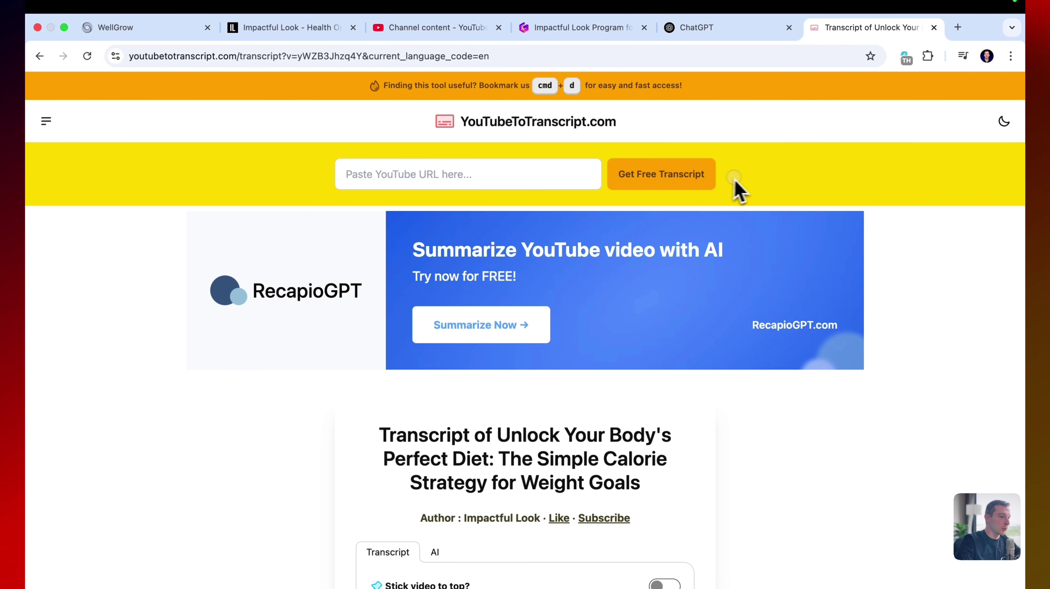
pyautogui.scroll(-10, 762, 188)
pyautogui.scroll(-10, 656, 347)
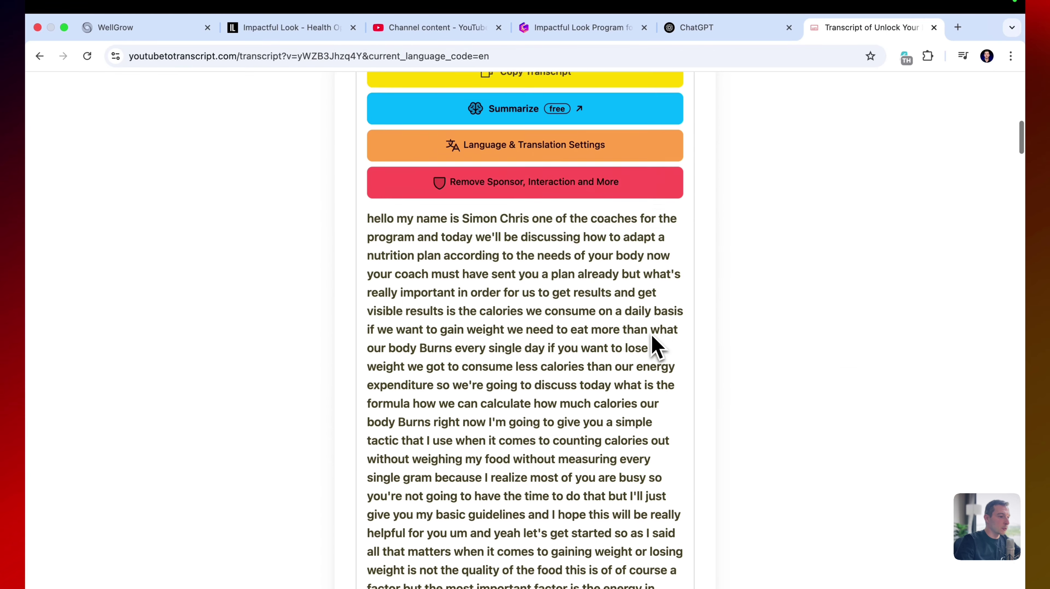
pyautogui.scroll(12, 656, 346)
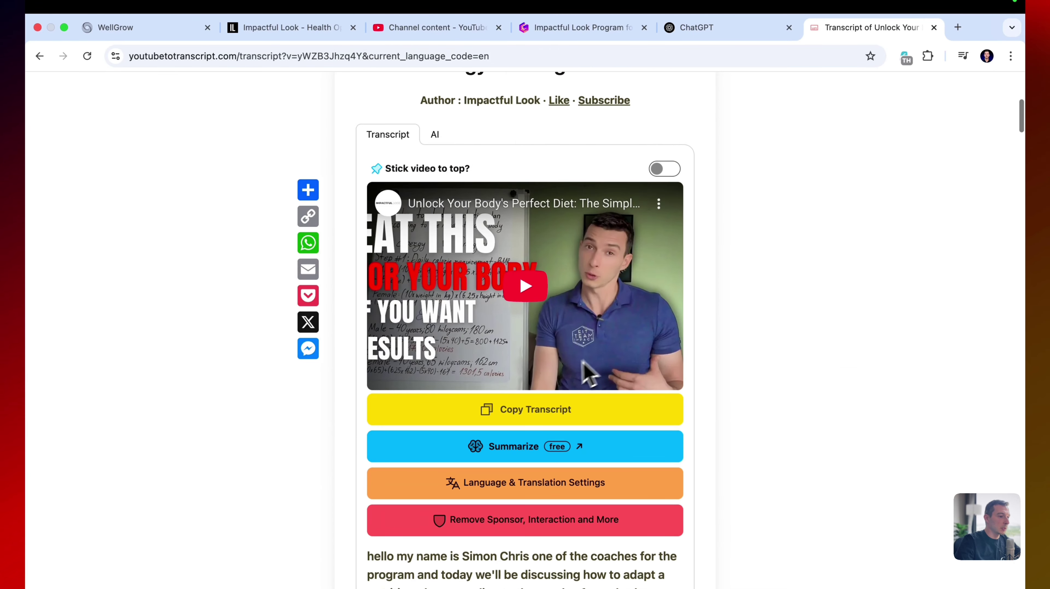
pyautogui.click(536, 410)
pyautogui.click(638, 140)
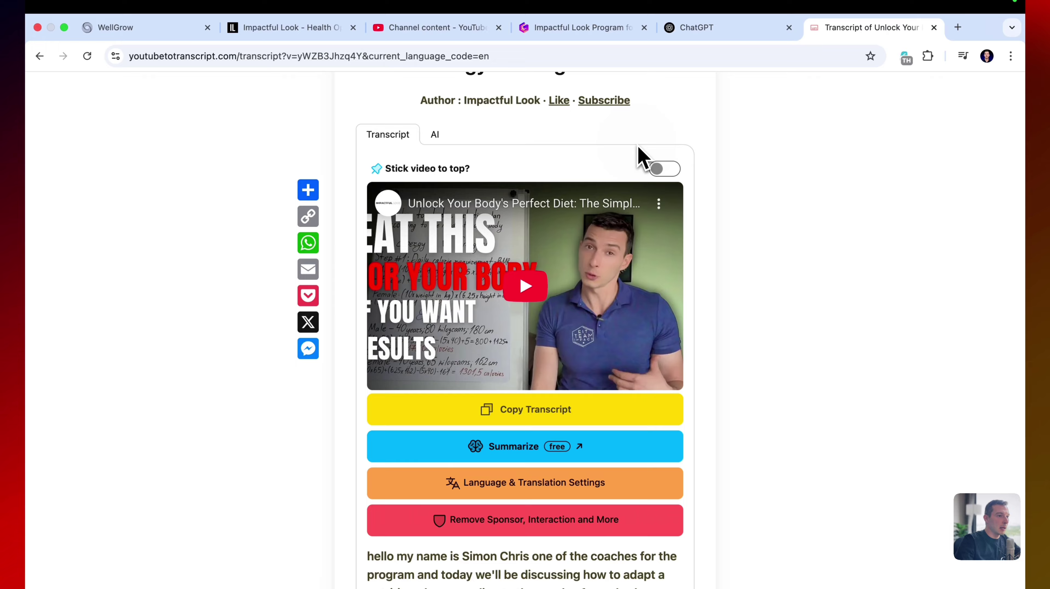
# In ChatGPT, write "Format this transcript for a vector database FAQ that I will use for my AI voice and chat agents:" and paste the transcript below.
pyautogui.click(681, 29)
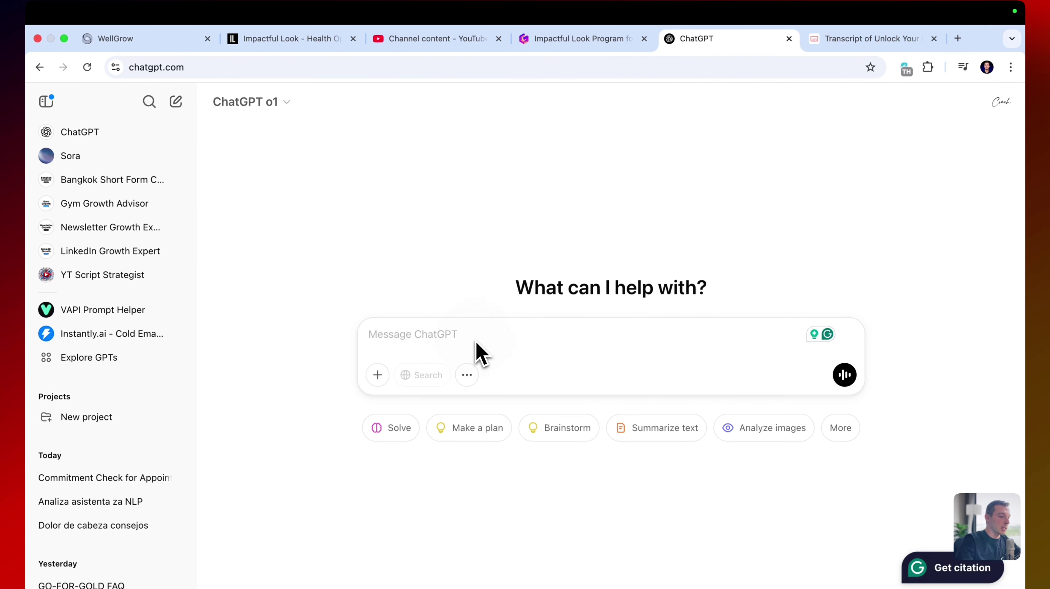
pyautogui.write('Format this')
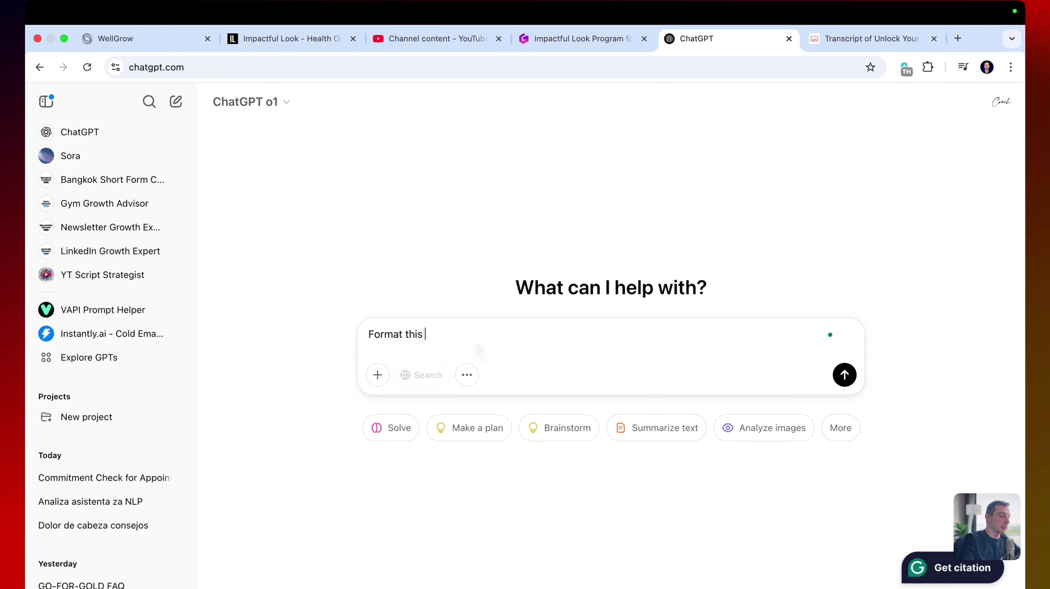
pyautogui.write('transcript for a vector database FAQ that I will use for my AI voice and chat agents:')
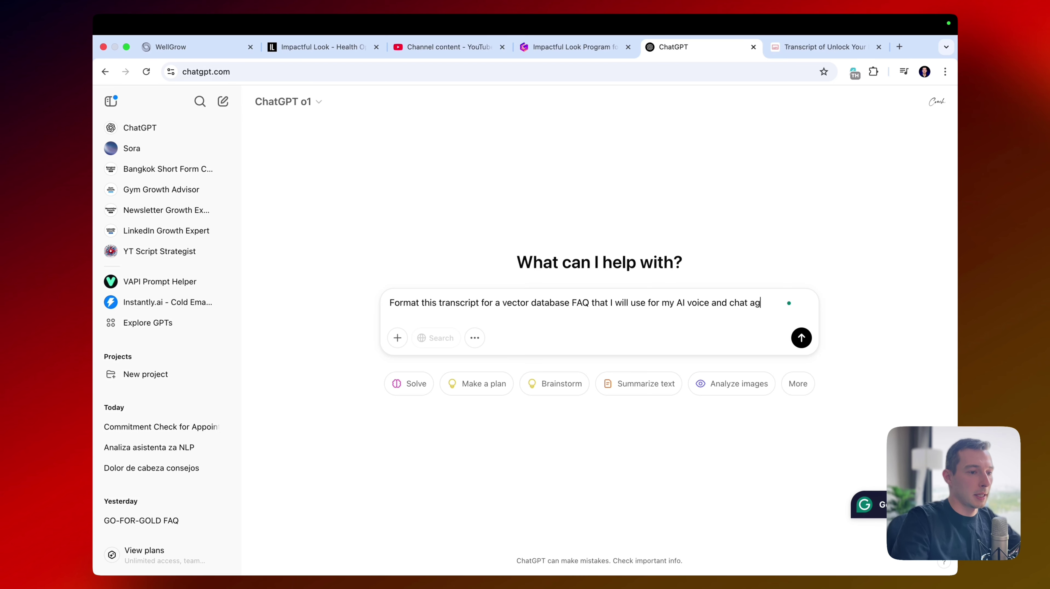
pyautogui.press('super+v')
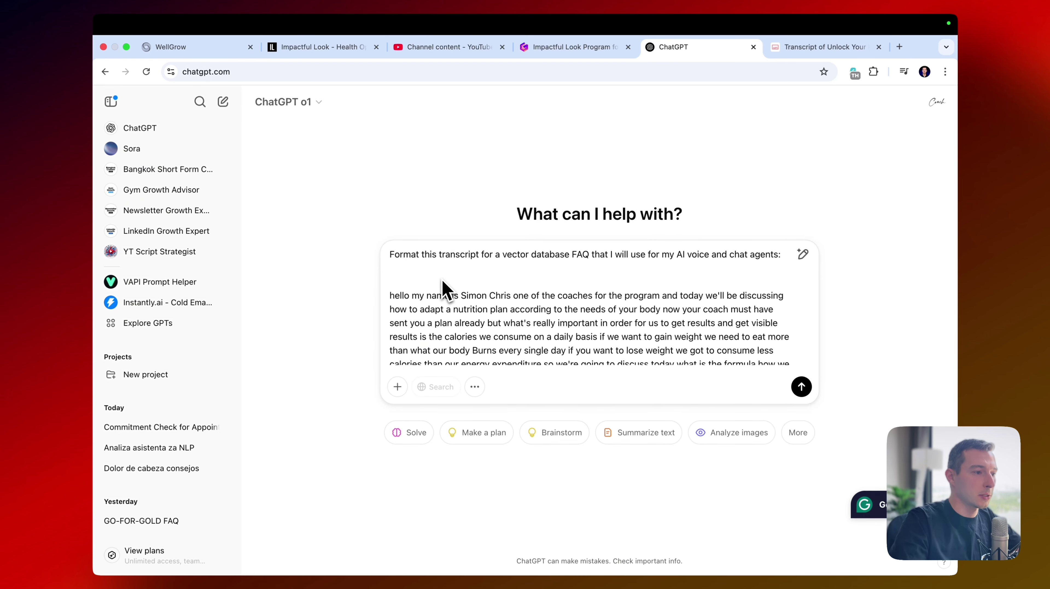
# Extend the instruction with "Come up with as many questions and answers as you can from the video" and send the prompt.
pyautogui.write('e up with as')
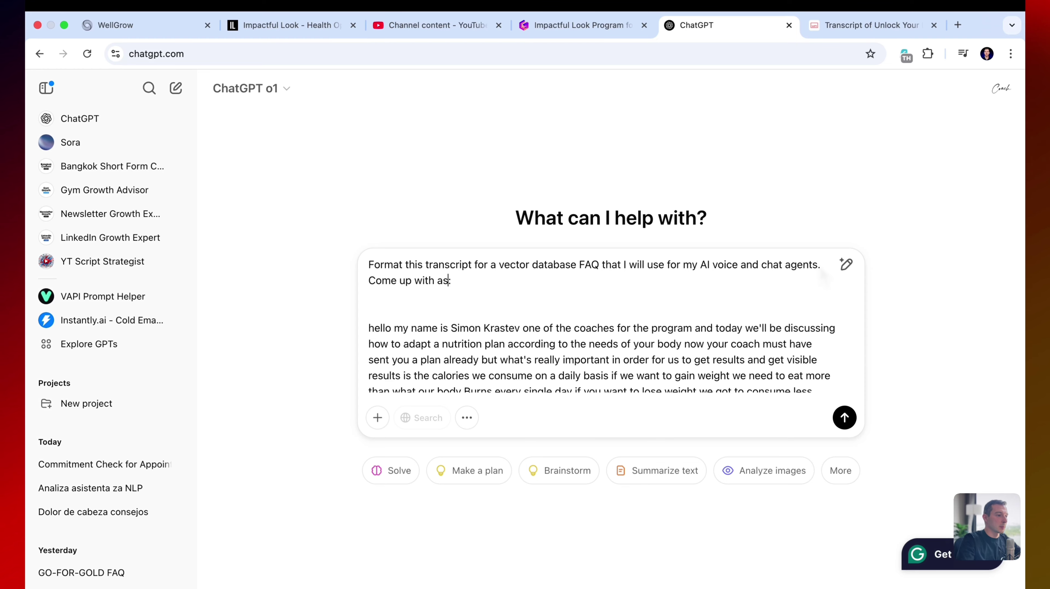
pyautogui.write(' many qus')
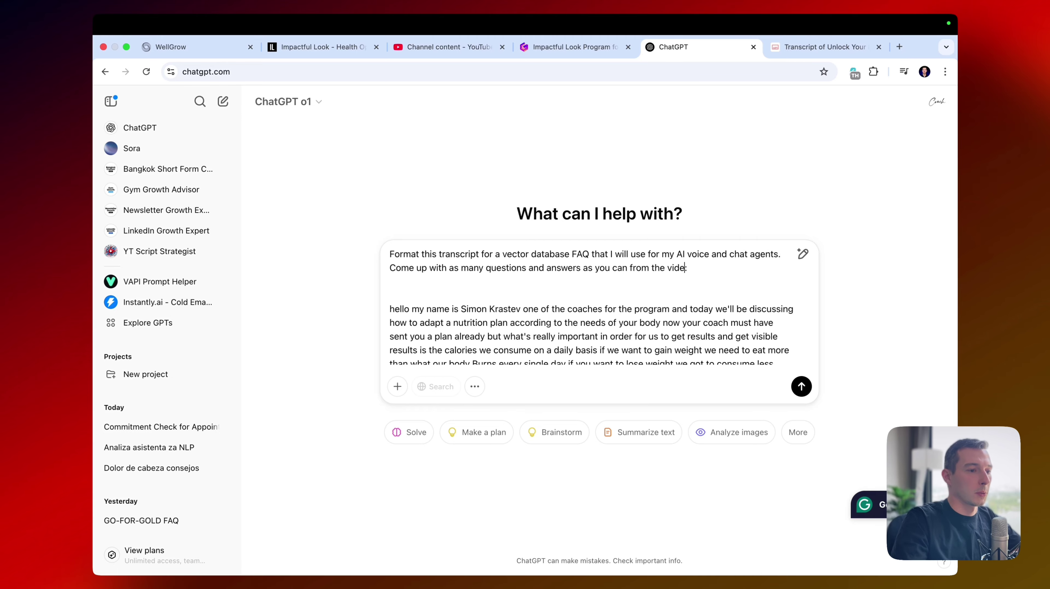
pyautogui.write('o')
pyautogui.press('Return')
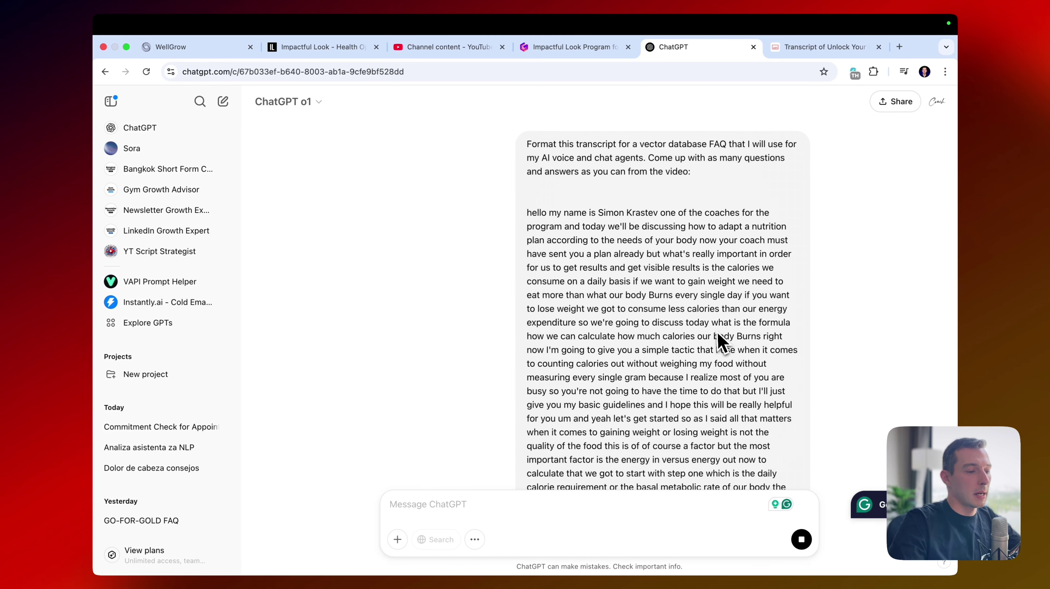
# Review the FAQ generated from the transcript through to its end and copy the whole response.
pyautogui.scroll(-20, 720, 342)
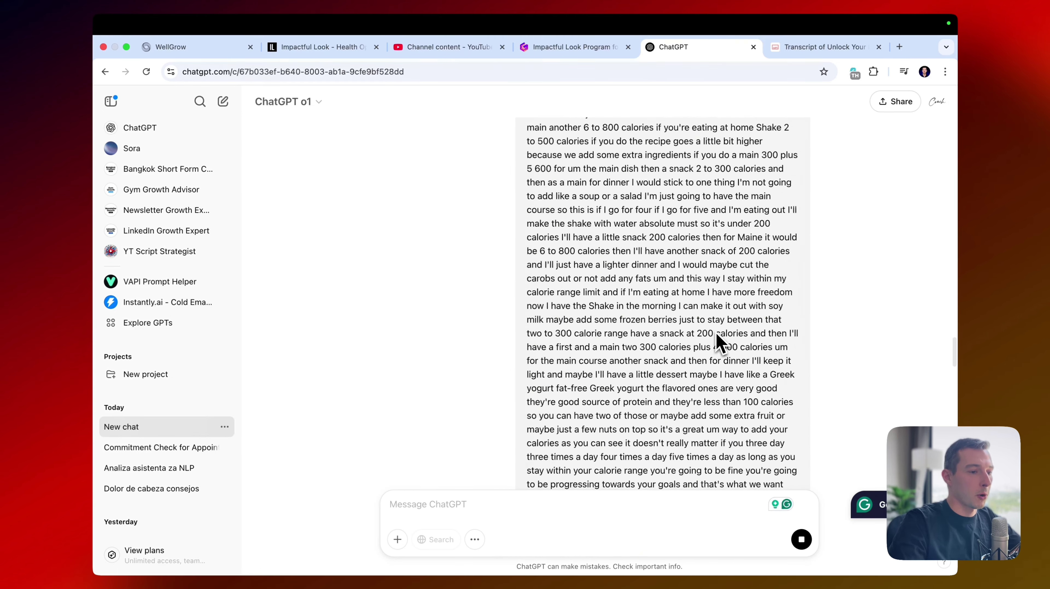
pyautogui.scroll(-20, 720, 343)
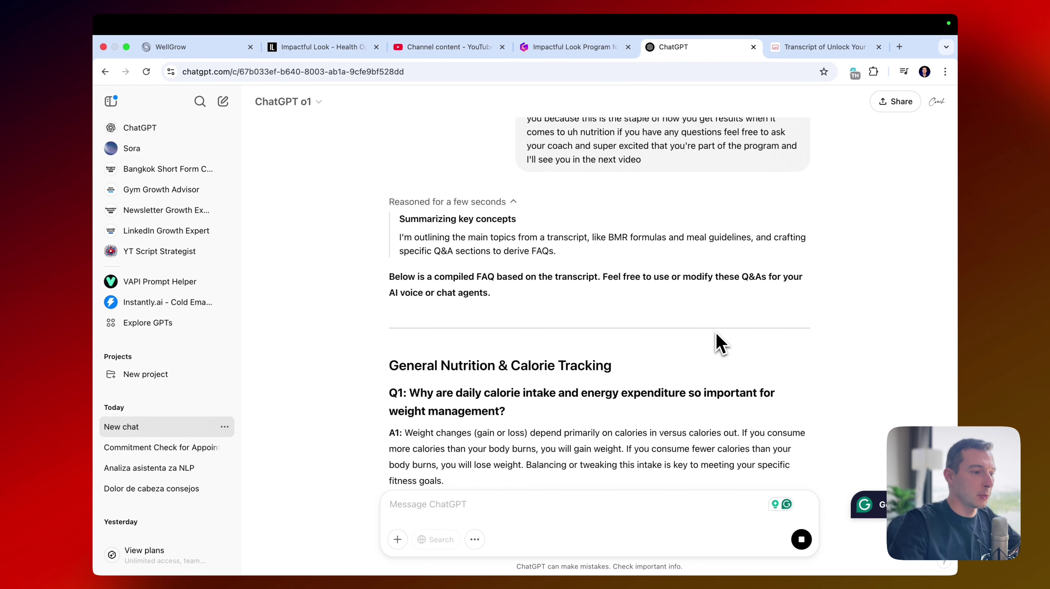
pyautogui.scroll(-6, 720, 343)
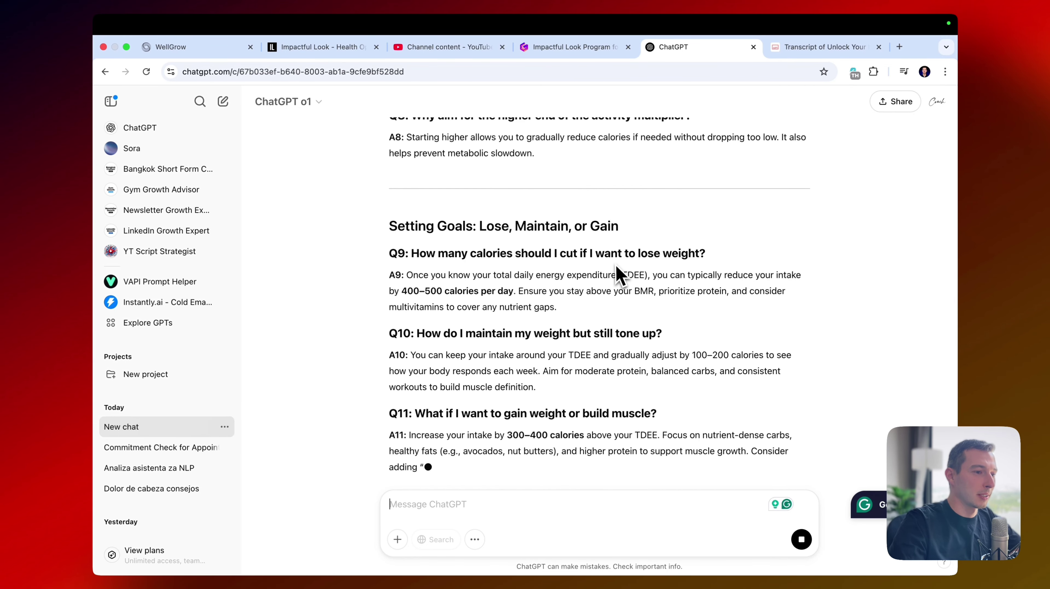
pyautogui.scroll(15, 646, 313)
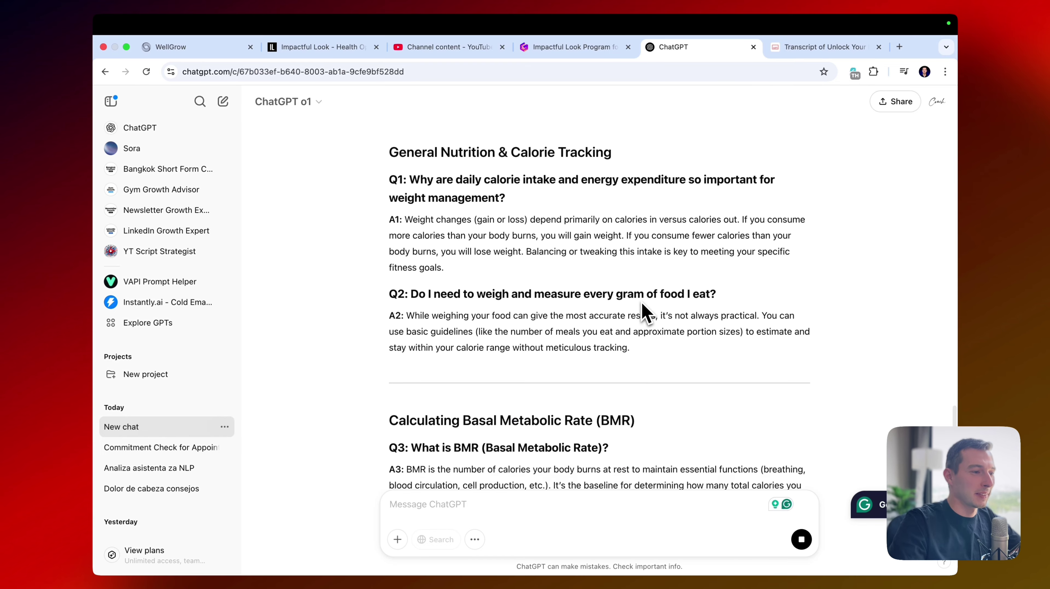
pyautogui.scroll(-10, 646, 313)
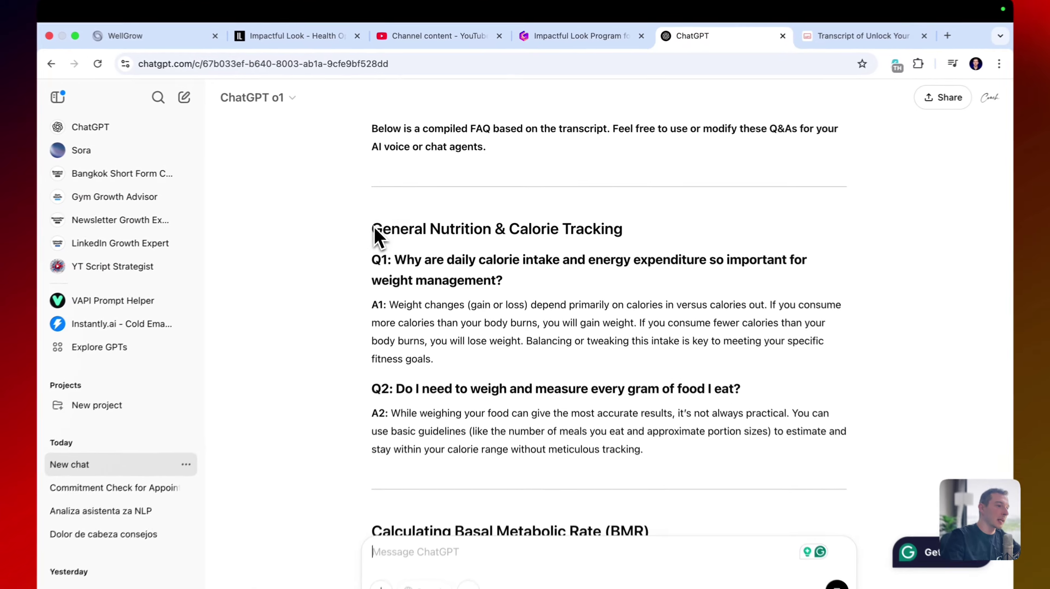
pyautogui.scroll(-8, 394, 224)
pyautogui.scroll(-10, 374, 239)
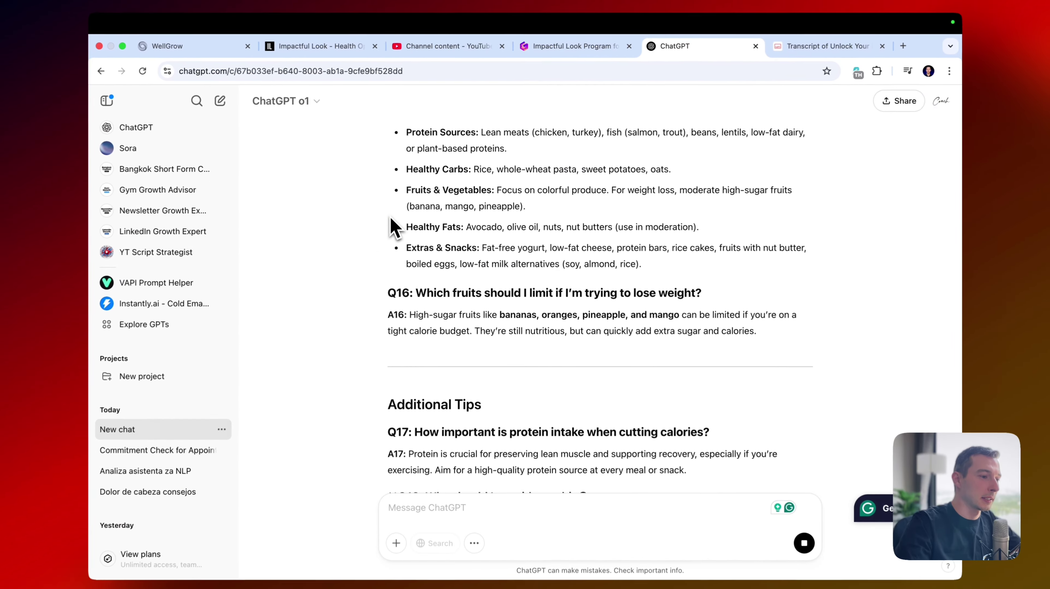
pyautogui.scroll(-5, 480, 294)
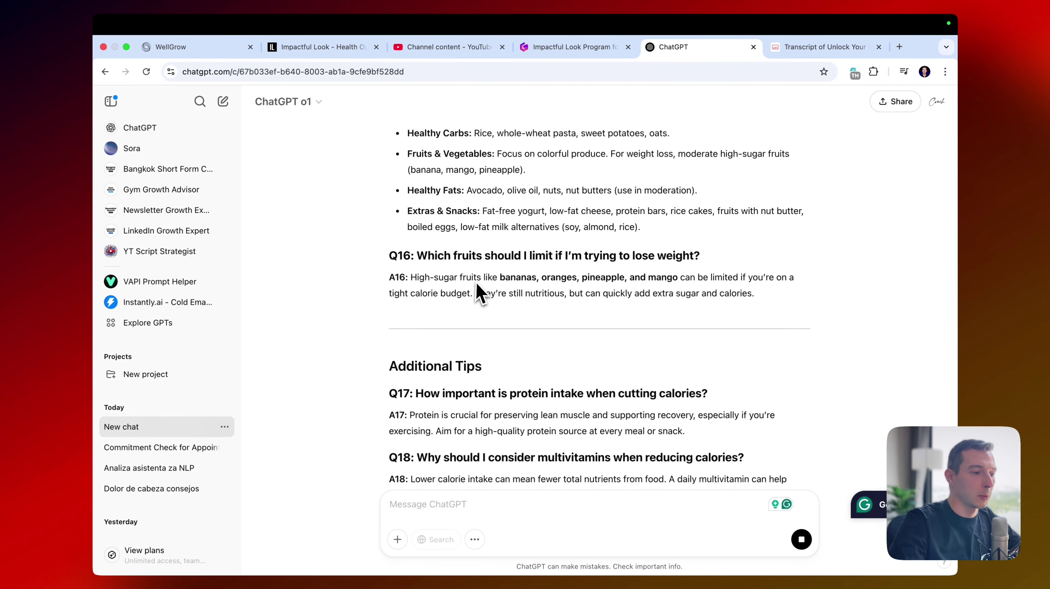
pyautogui.scroll(-5, 480, 293)
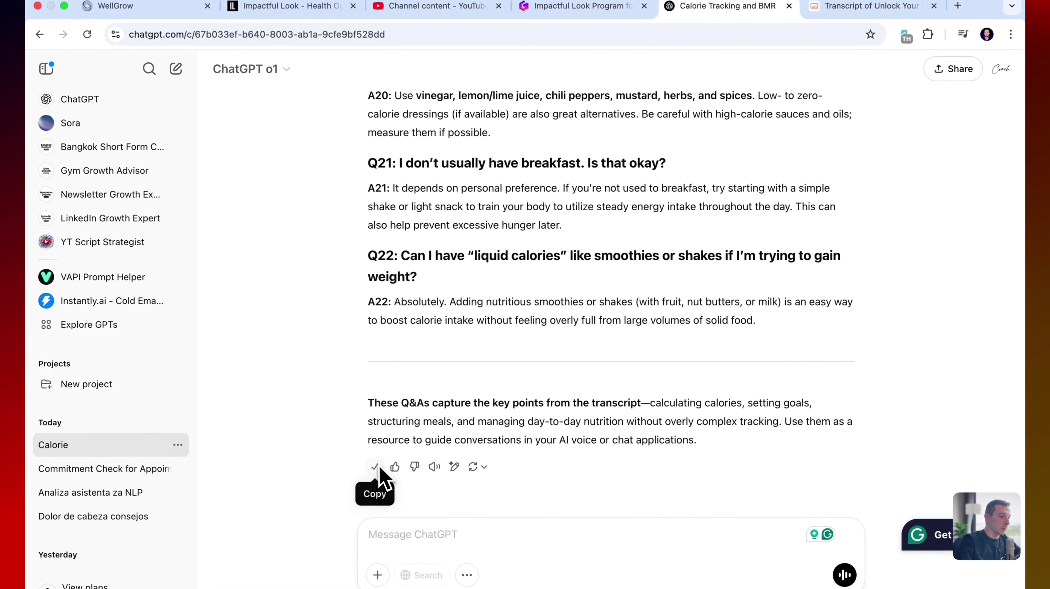
# Return to WellGrow, leave the embedding playground and paste the copied FAQ into a new Text data source.
pyautogui.click(181, 58)
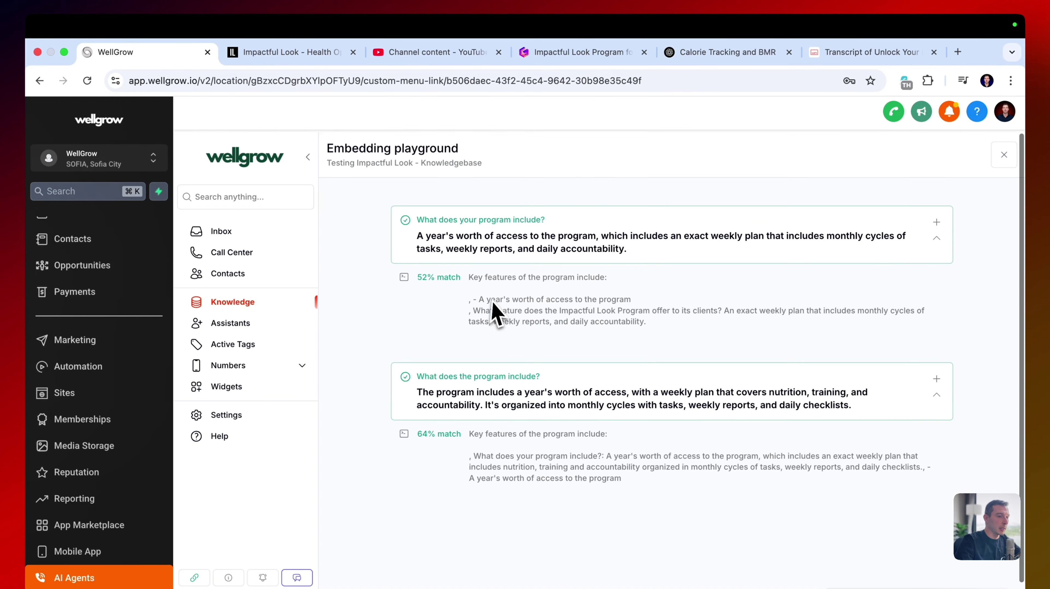
pyautogui.click(1004, 155)
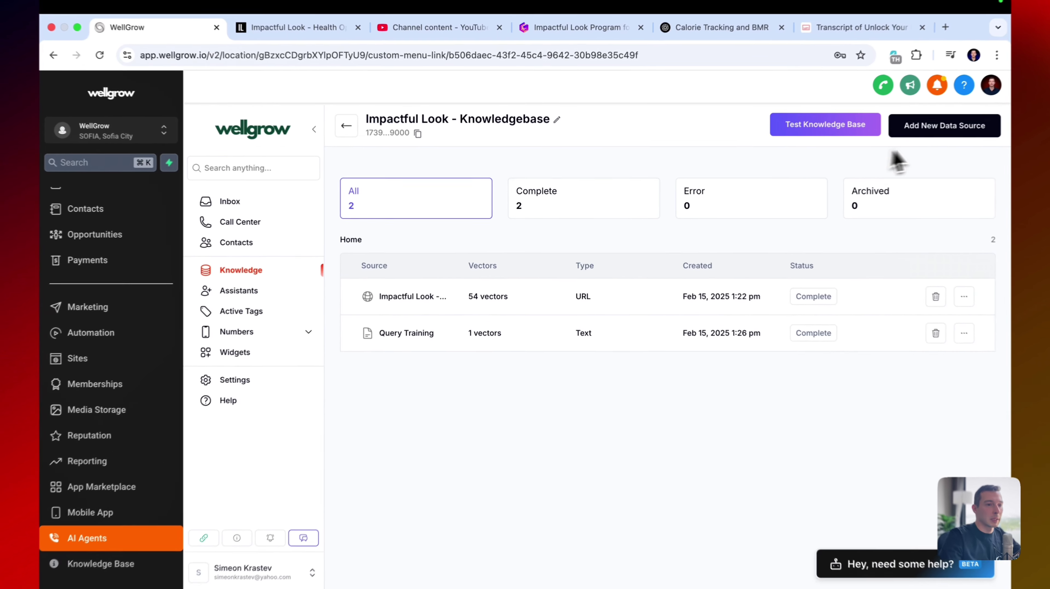
pyautogui.click(899, 135)
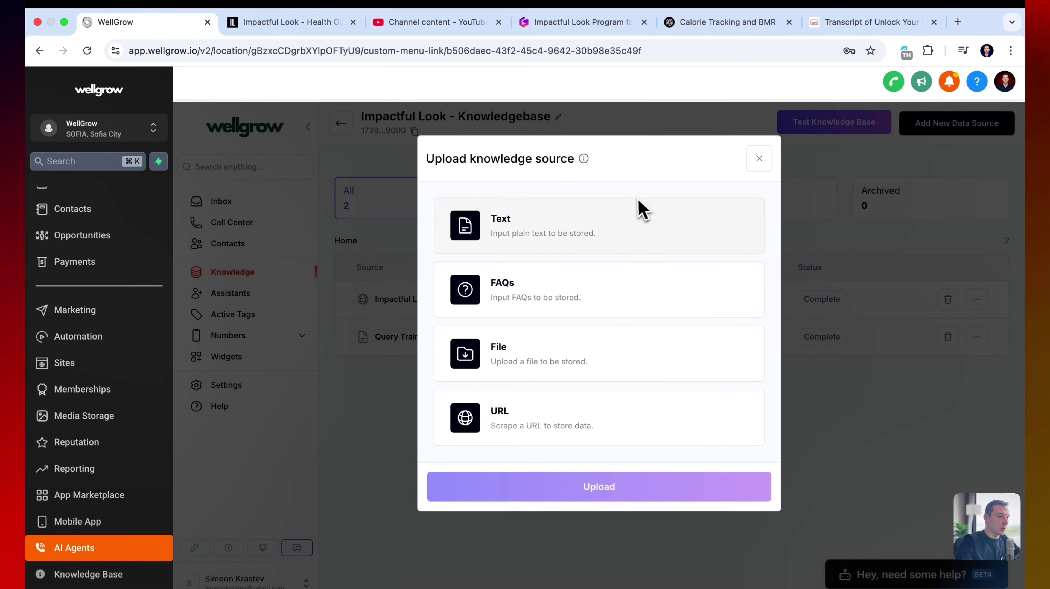
pyautogui.click(635, 216)
pyautogui.press('super+v')
# Delete the closing "These Q&As capture the key points" paragraph and its separator from the end of the pasted text.
pyautogui.scroll(3, 553, 247)
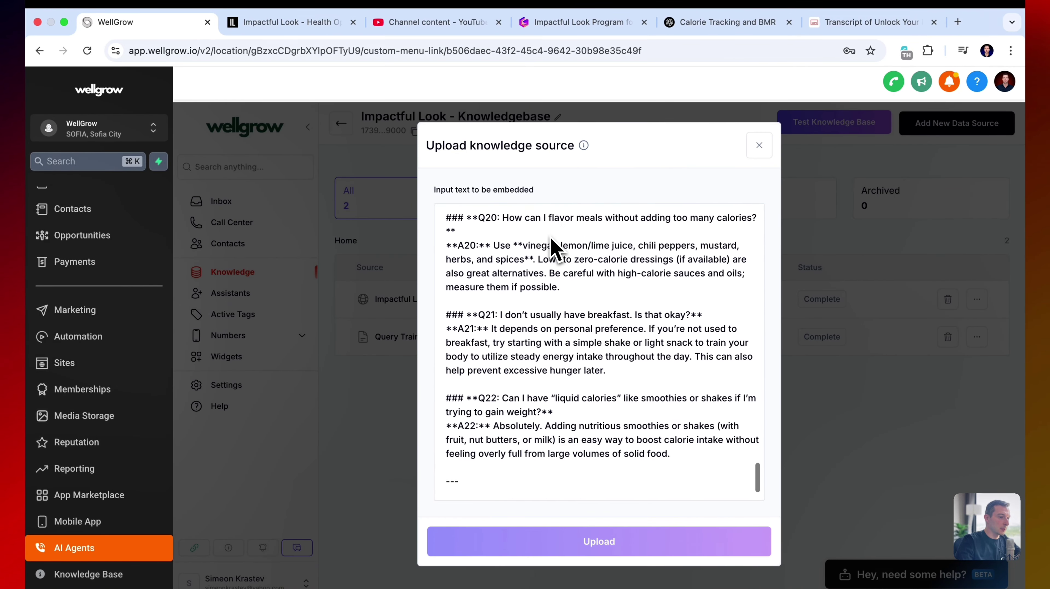
pyautogui.scroll(-3, 554, 247)
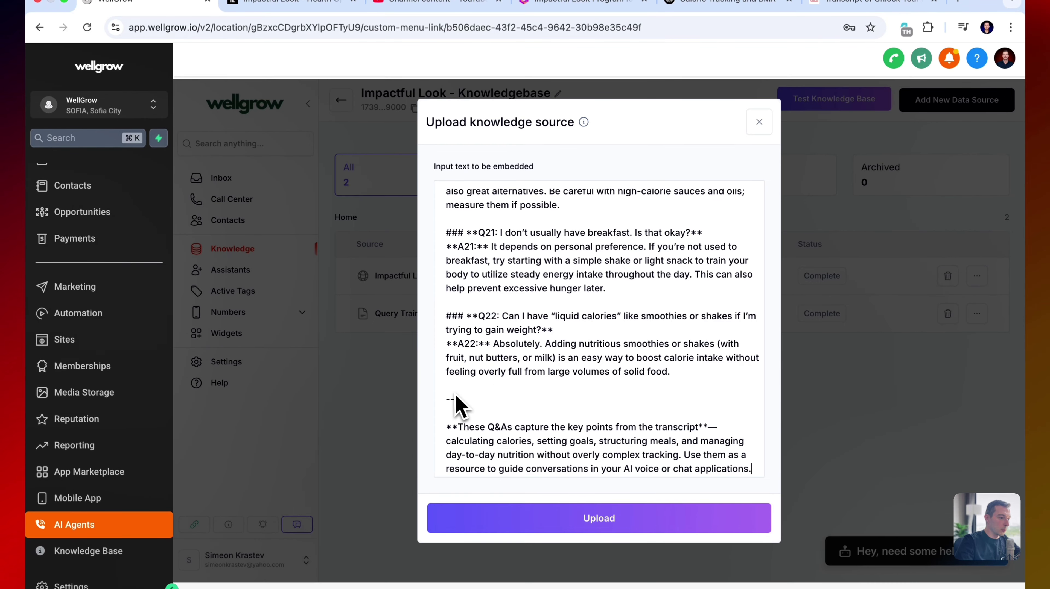
pyautogui.moveTo(446, 409); pyautogui.dragTo(775, 485)
pyautogui.press('BackSpace')
pyautogui.press('BackSpace')
pyautogui.press('BackSpace')
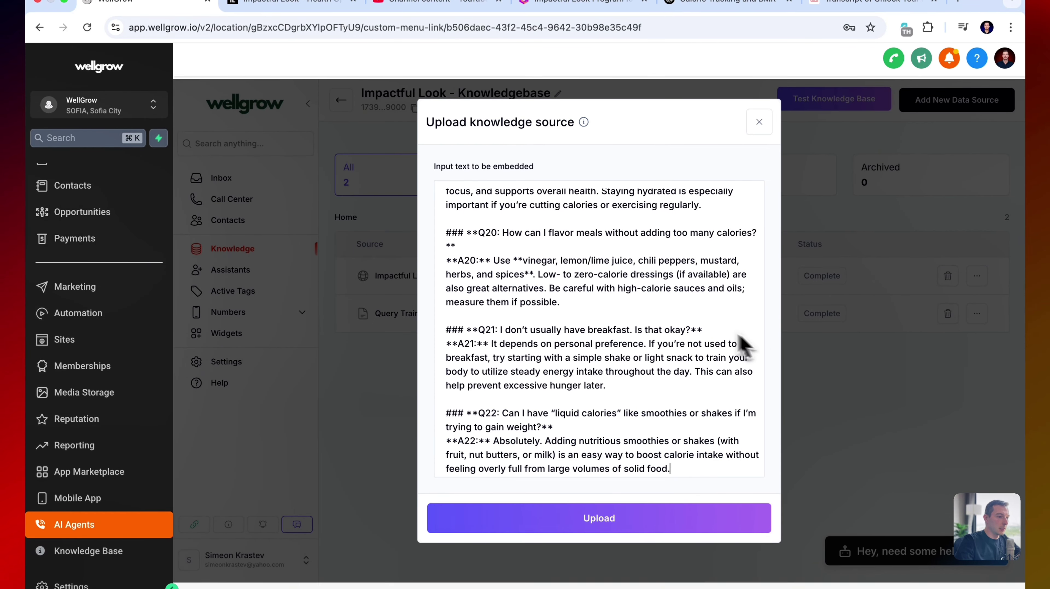
# Delete the introductory note and separator above "General Nutrition & Calorie Tracking" and upload the text.
pyautogui.scroll(20, 570, 281)
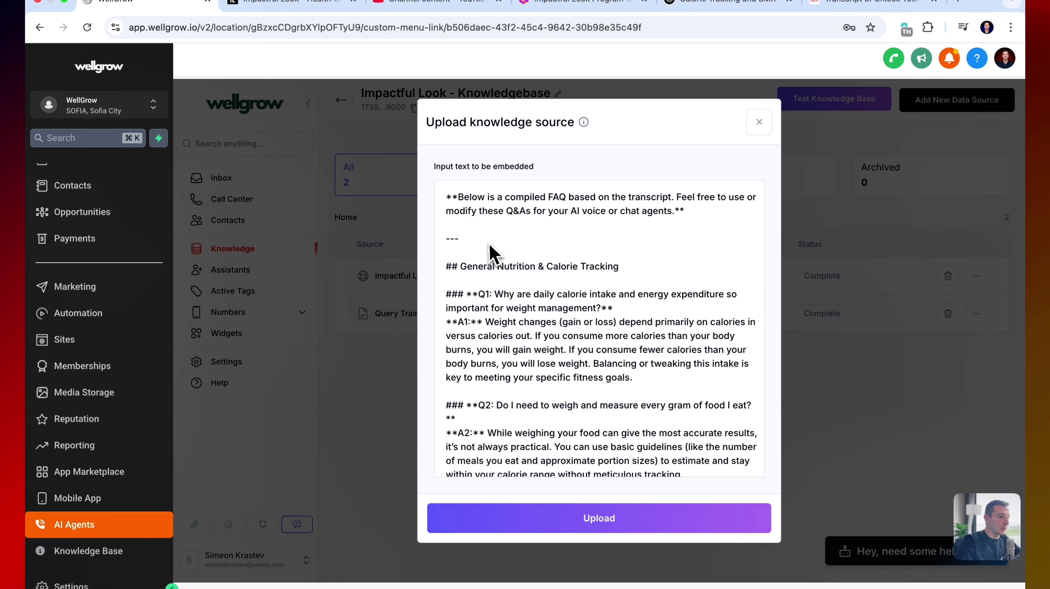
pyautogui.moveTo(487, 252); pyautogui.dragTo(417, 178)
pyautogui.press('BackSpace')
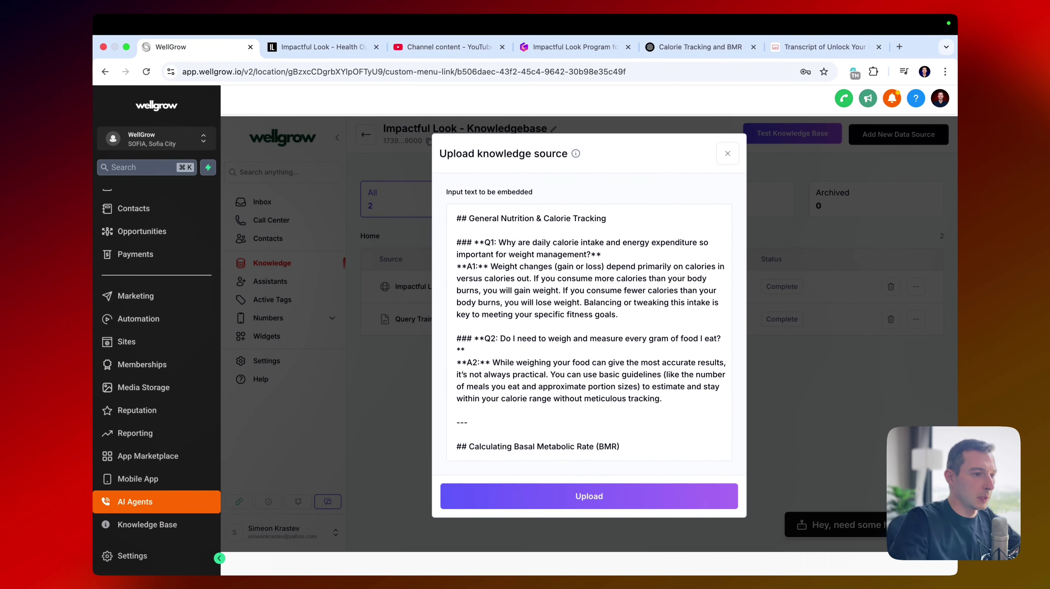
pyautogui.click(590, 499)
# Copy the video's title from YouTube Studio and paste it as the name of the new knowledge source in WellGrow.
pyautogui.click(588, 247)
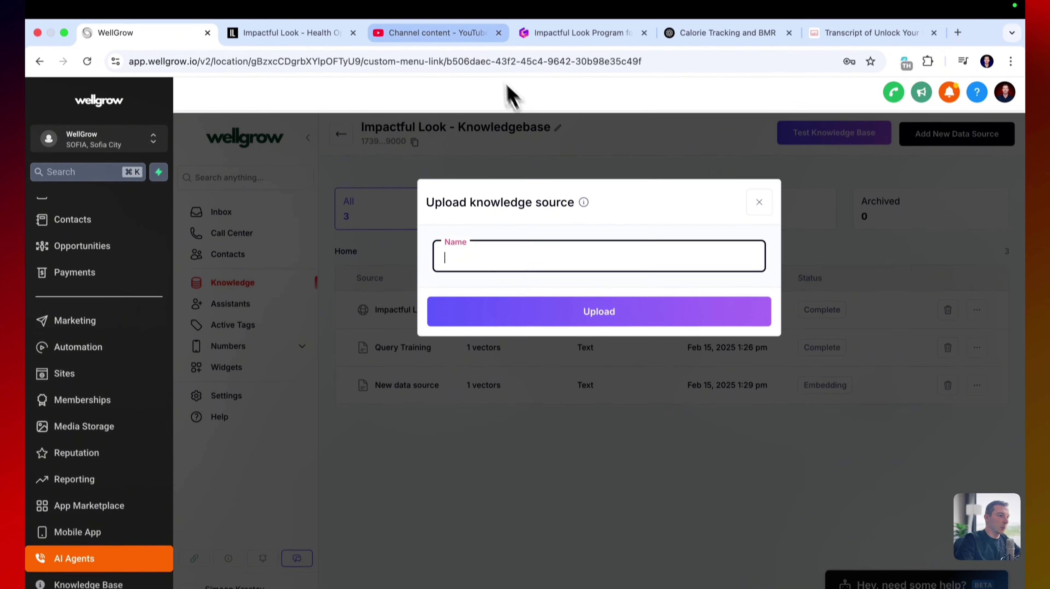
pyautogui.click(450, 41)
pyautogui.tripleClick(341, 290)
pyautogui.press('super+c')
pyautogui.click(289, 41)
pyautogui.click(289, 69)
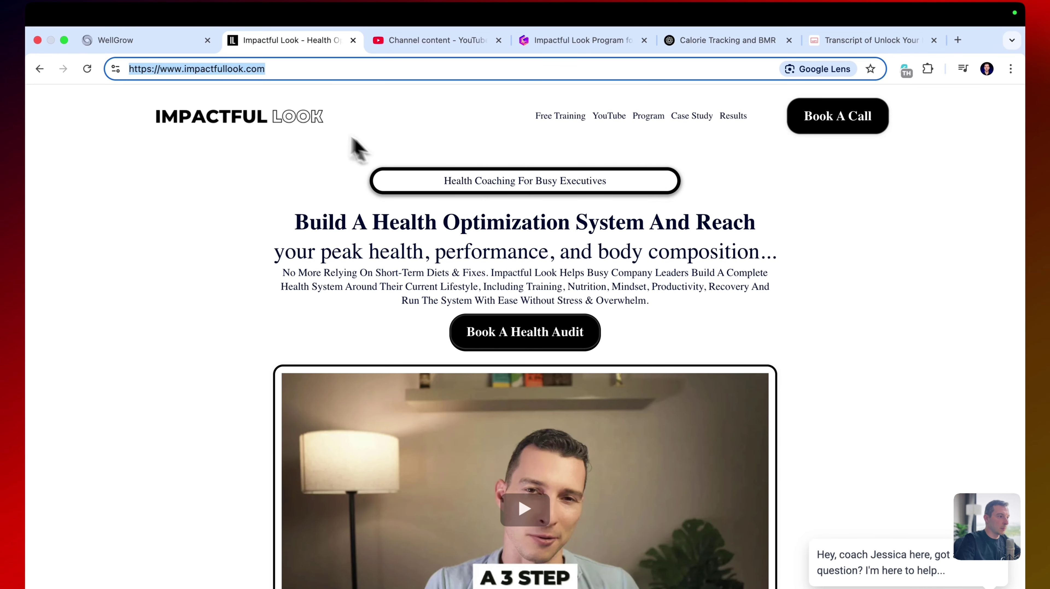
pyautogui.click(171, 45)
pyautogui.click(504, 264)
pyautogui.press('super+v')
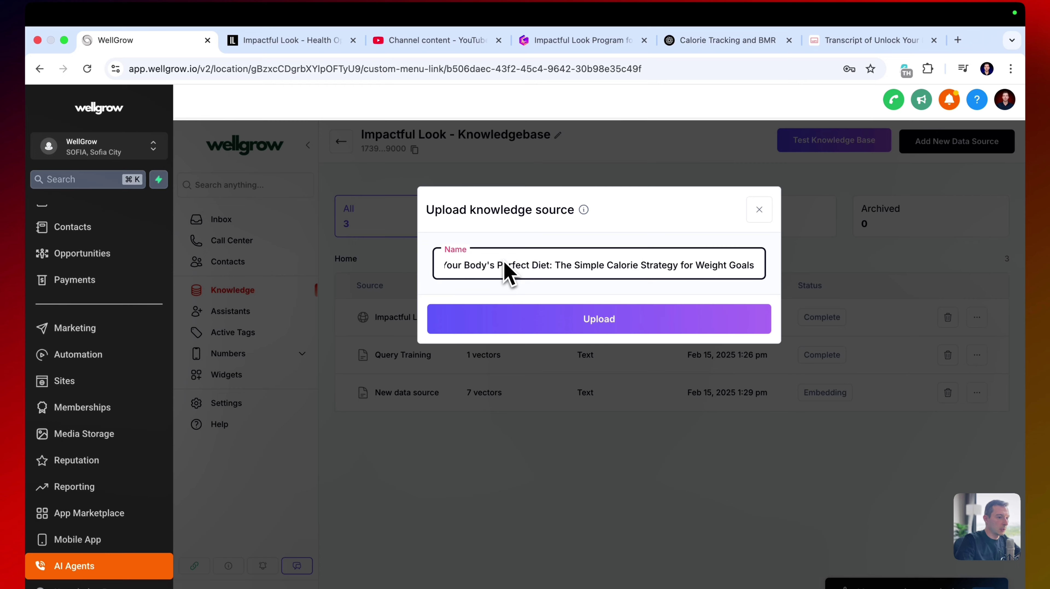
# Prefix the source name with "Video - " and save it to the knowledge base.
pyautogui.press('super+Left')
pyautogui.write('Video - Unlock')
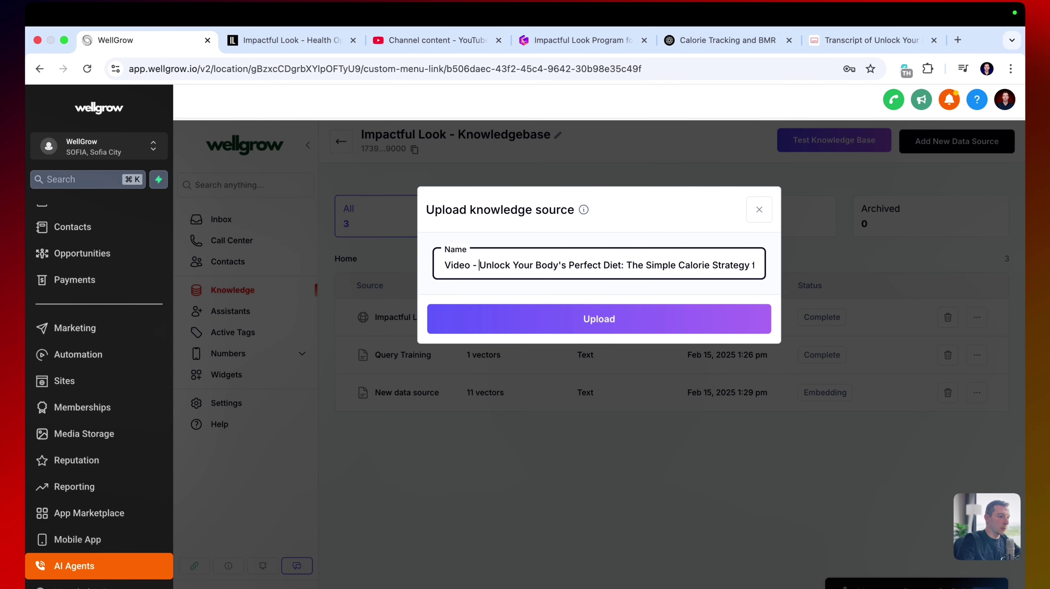
pyautogui.click(588, 324)
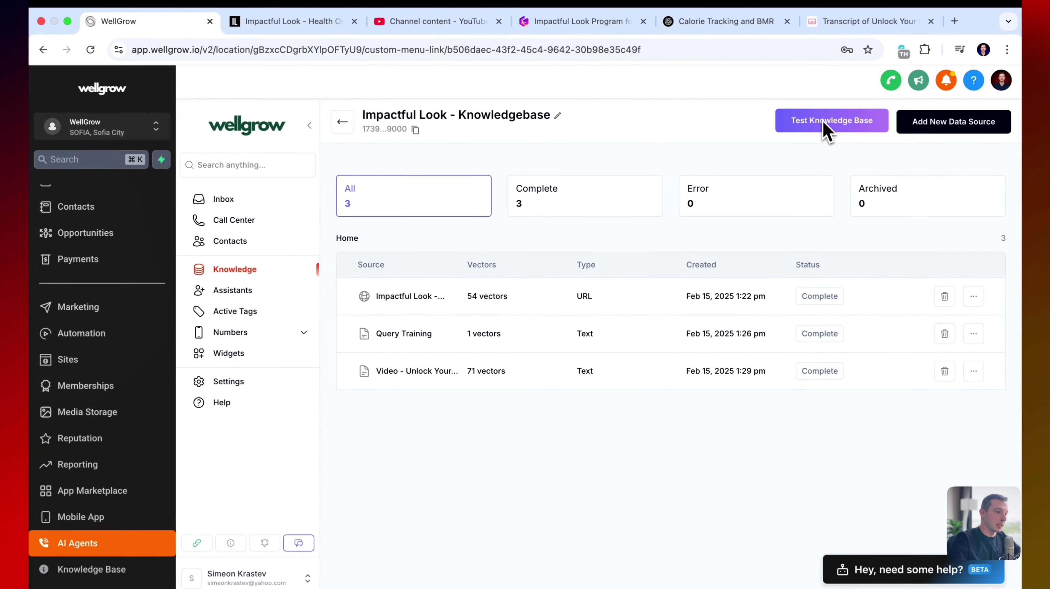
# Test the knowledge base by asking "Are calories important for weight loss?" and review the answer with its matched source.
pyautogui.click(792, 134)
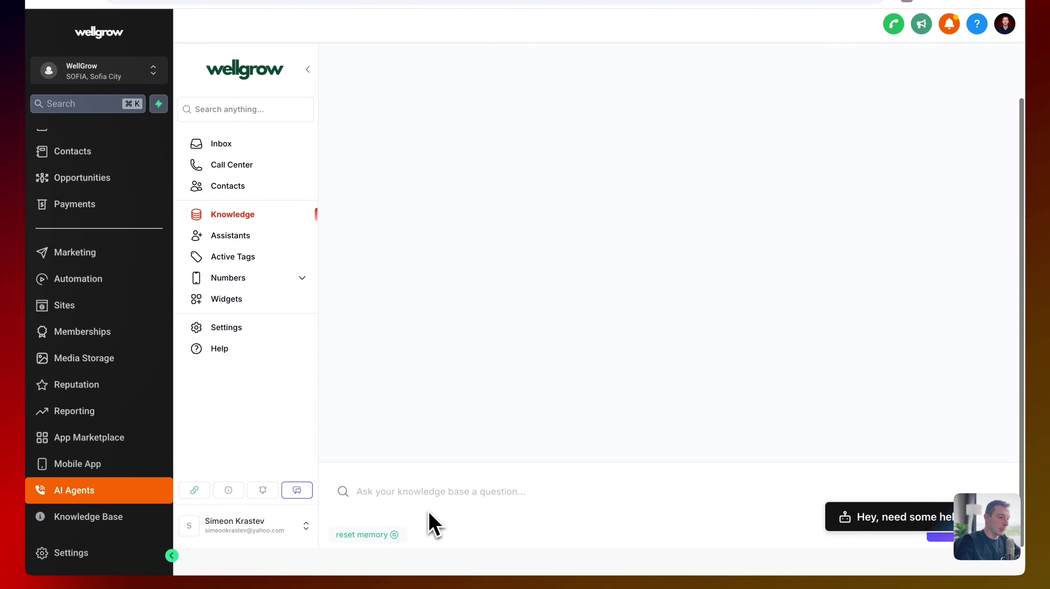
pyautogui.click(435, 555)
pyautogui.write('Are')
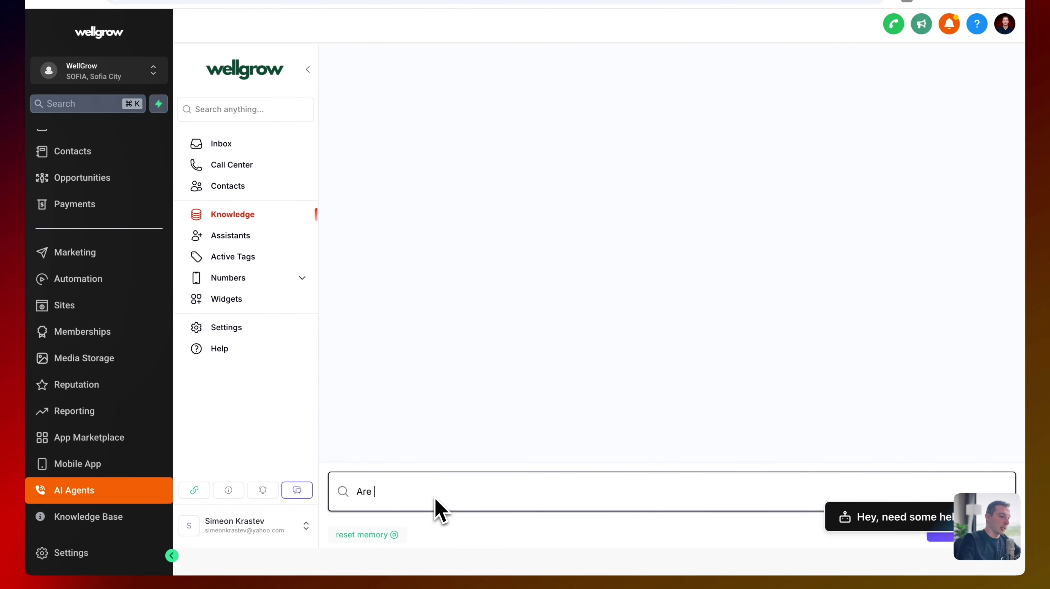
pyautogui.write(' calories important for weight loss?')
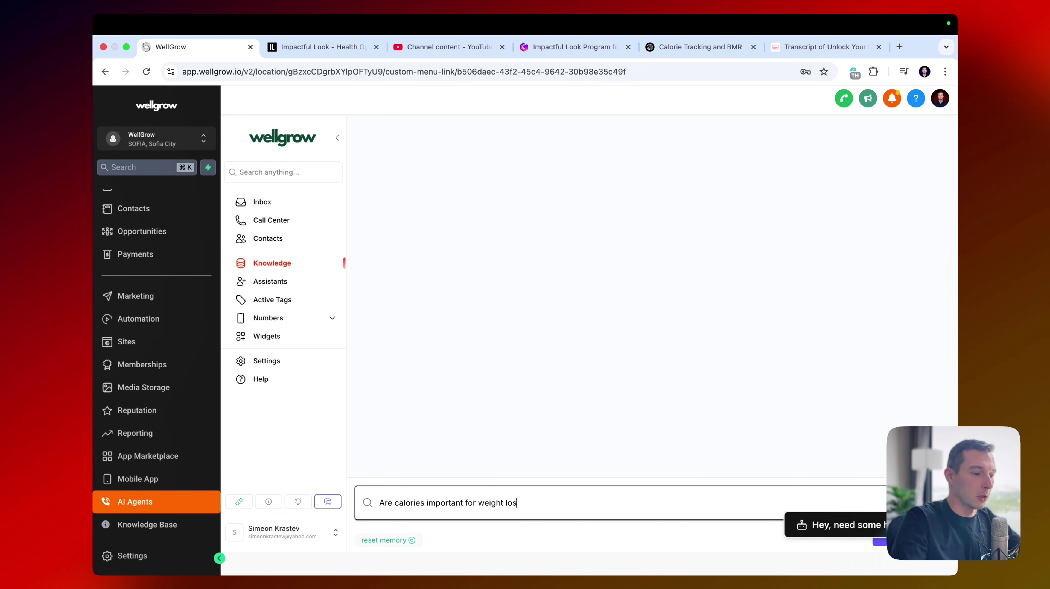
pyautogui.press('Return')
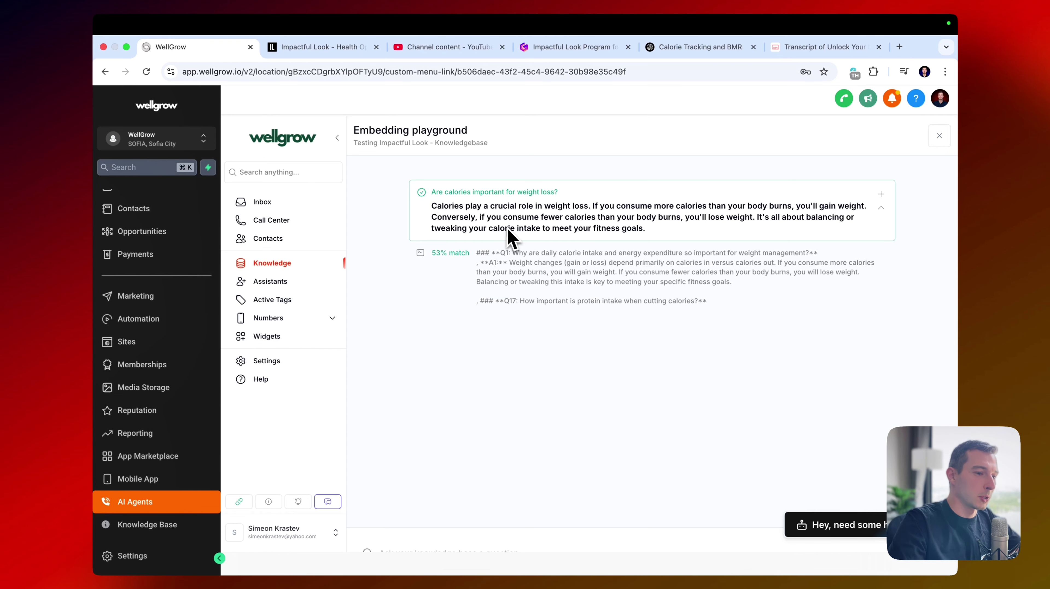
pyautogui.scroll(-2, 507, 230)
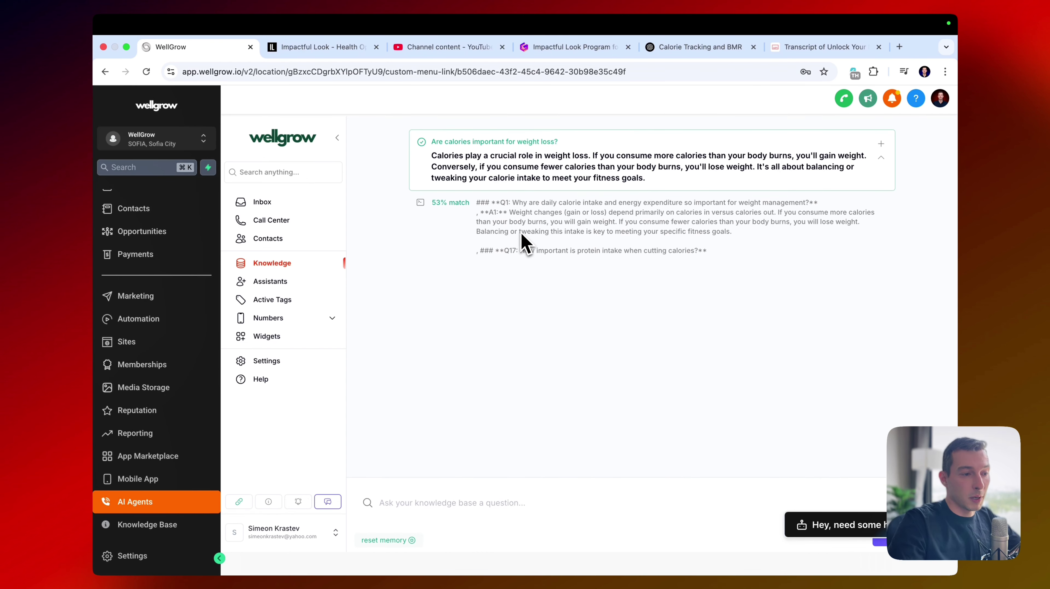
pyautogui.scroll(1, 534, 347)
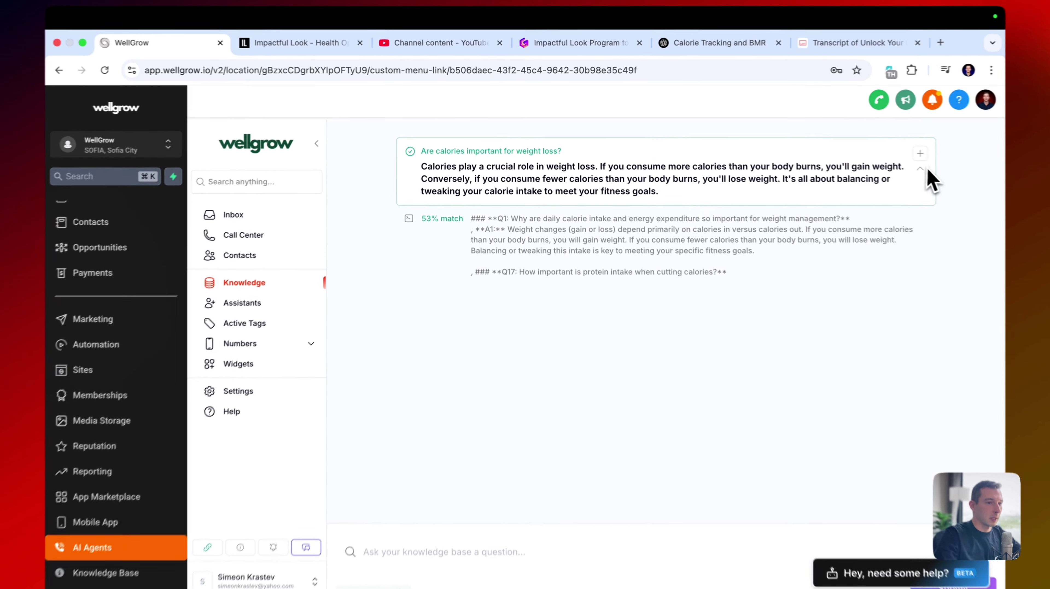
# Draft training data for Impactful Look - Knowledgebase by prefixing the response with "Are calories important for weight loss?:", and leave the test without saving.
pyautogui.click(881, 147)
pyautogui.tripleClick(492, 222)
pyautogui.press('super+c')
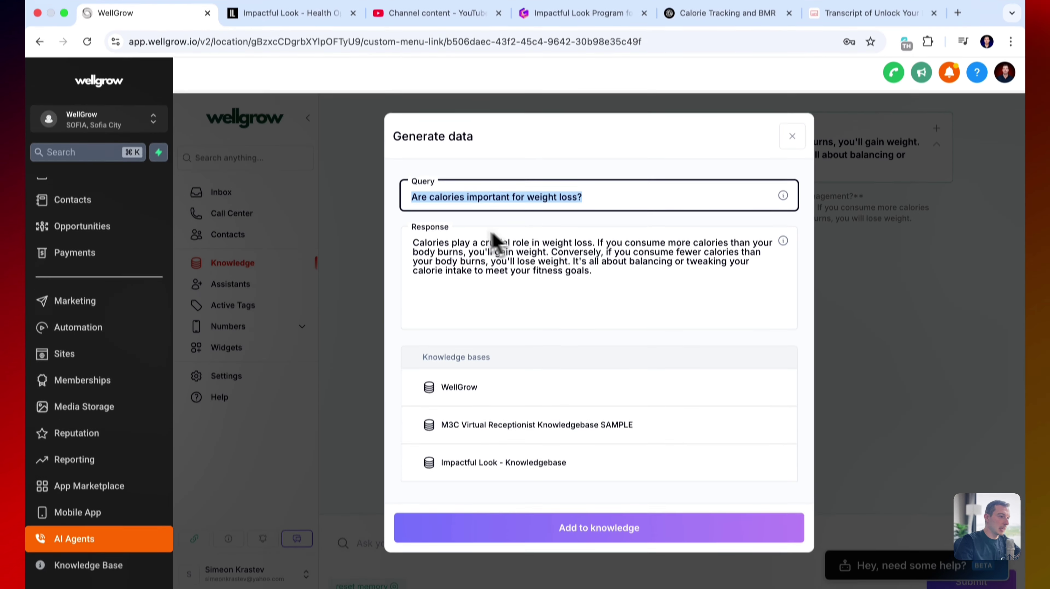
pyautogui.click(416, 246)
pyautogui.press('super+v')
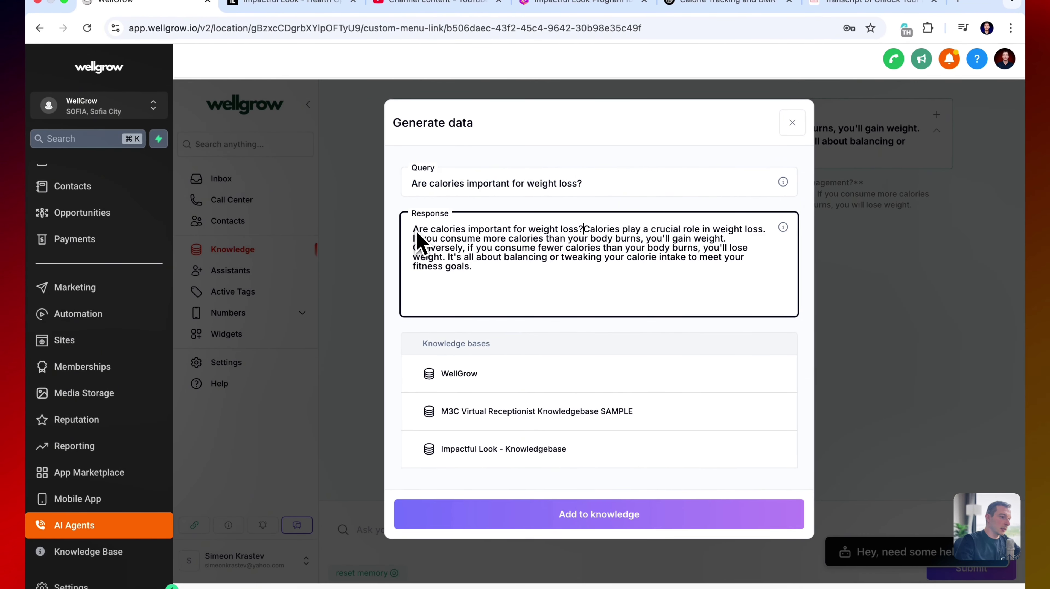
pyautogui.write(':')
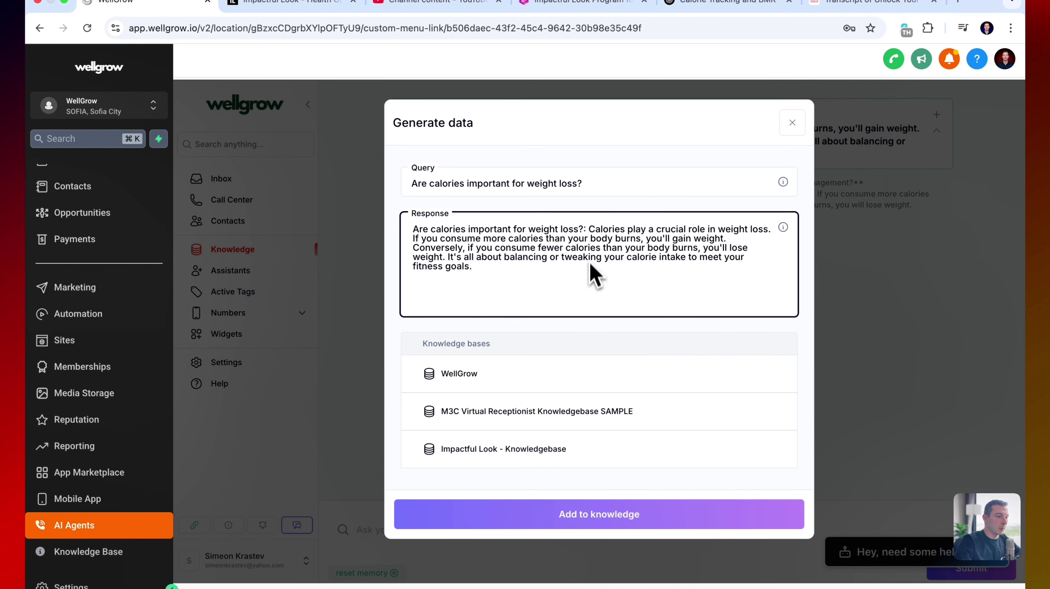
pyautogui.click(525, 461)
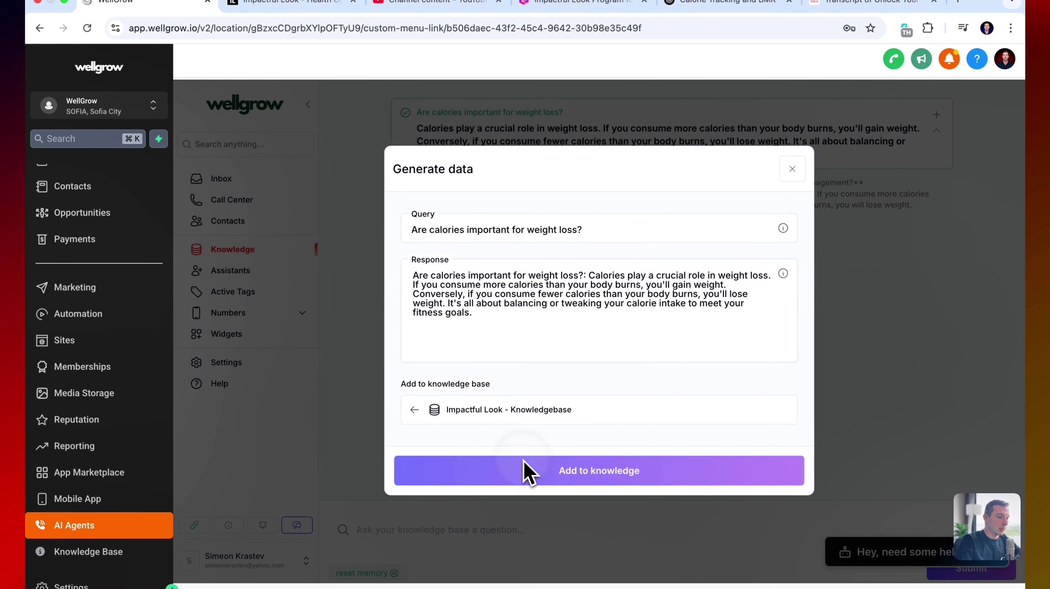
pyautogui.click(527, 461)
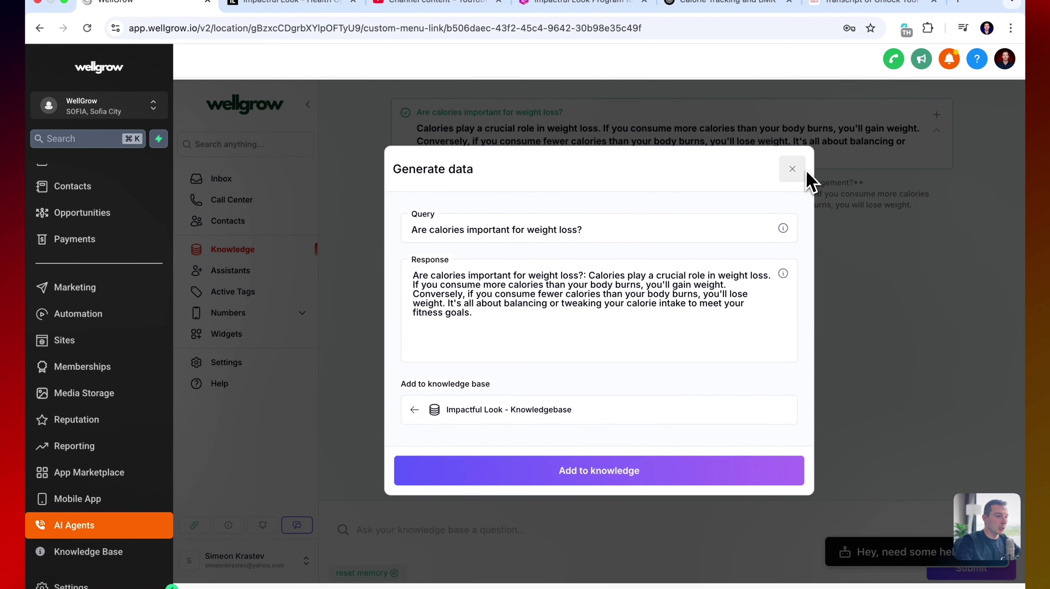
pyautogui.scroll(2, 756, 213)
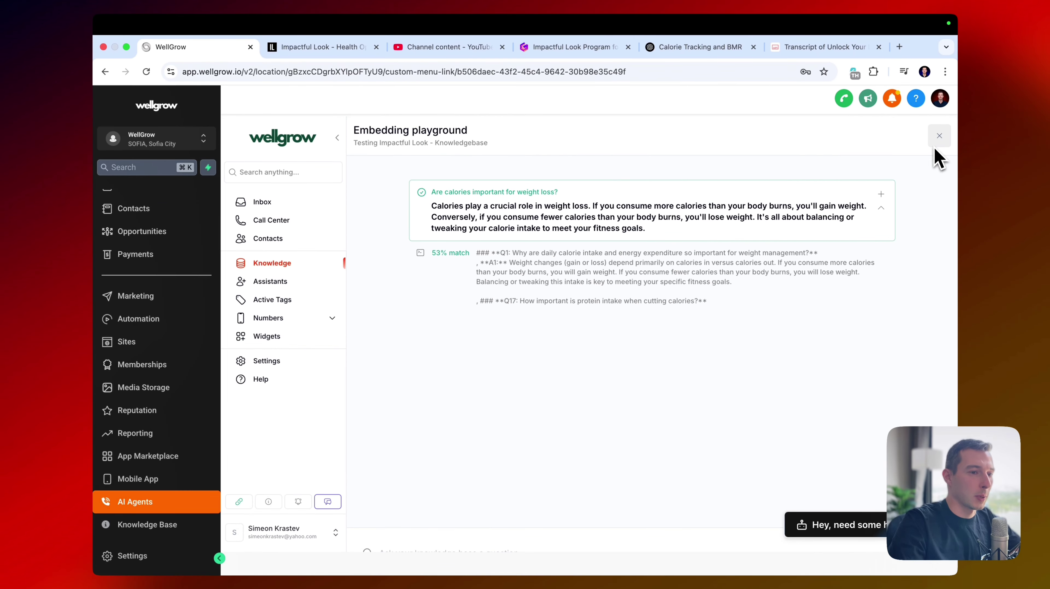
pyautogui.click(984, 154)
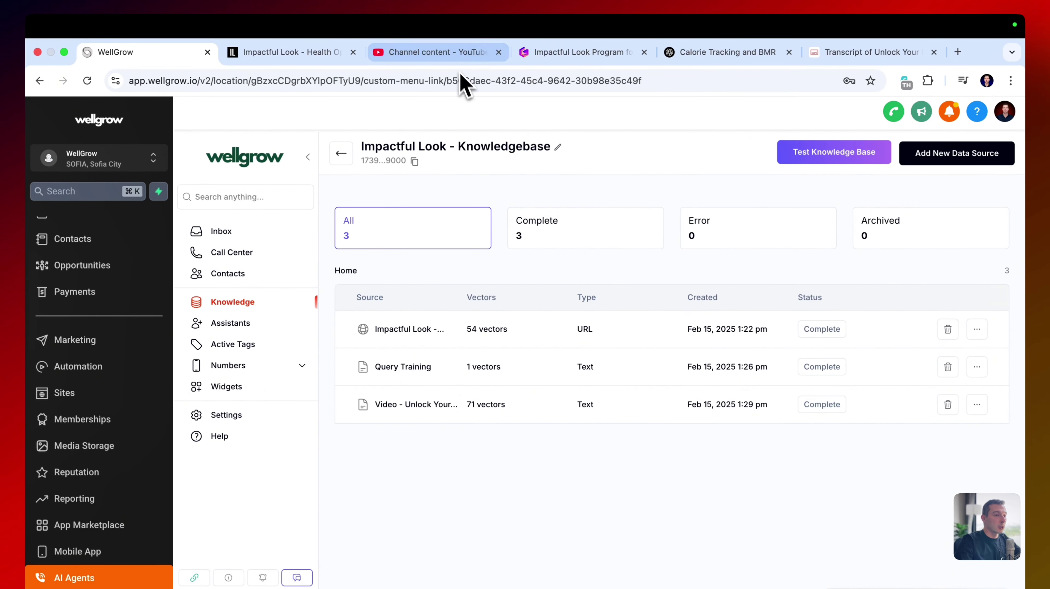
# Switch to the Impactful Look Program for Women document in Gamma and look through its program content.
pyautogui.click(941, 140)
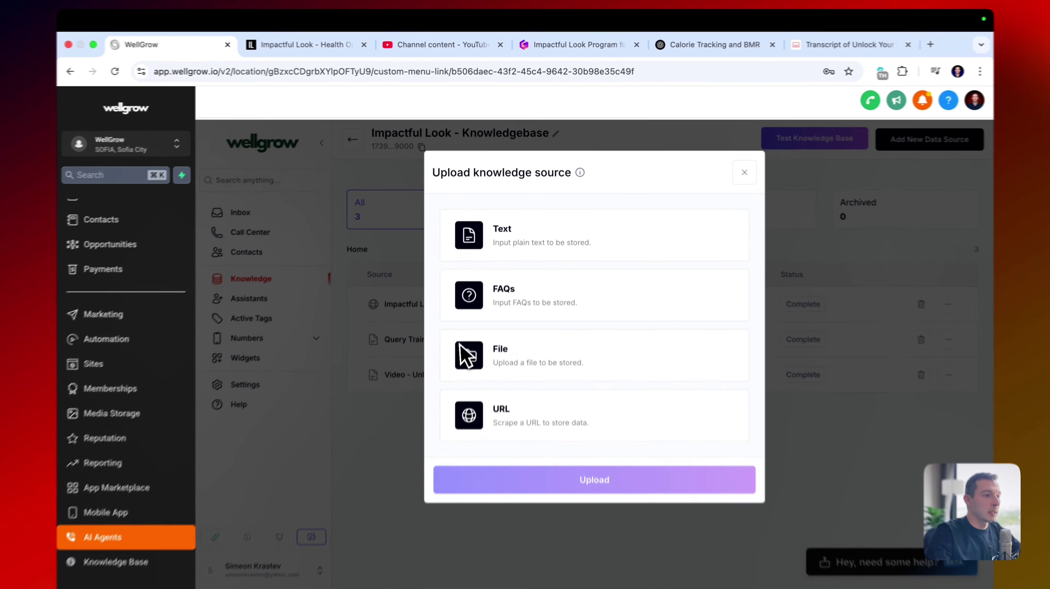
pyautogui.click(399, 322)
pyautogui.click(555, 49)
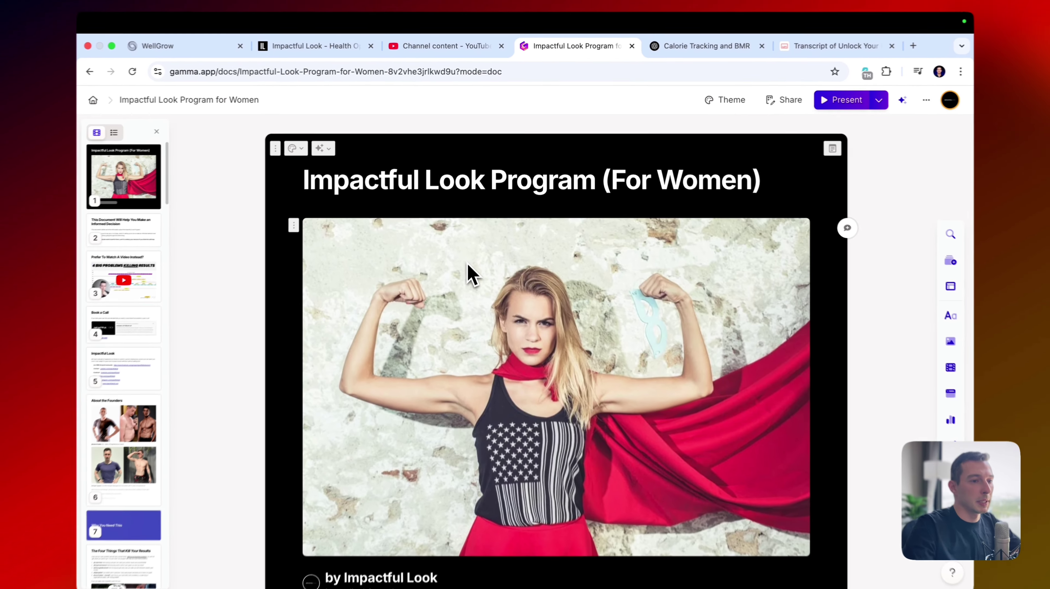
pyautogui.scroll(-20, 467, 276)
pyautogui.scroll(-20, 468, 256)
pyautogui.scroll(-20, 469, 264)
pyautogui.scroll(-20, 474, 268)
pyautogui.scroll(-20, 469, 257)
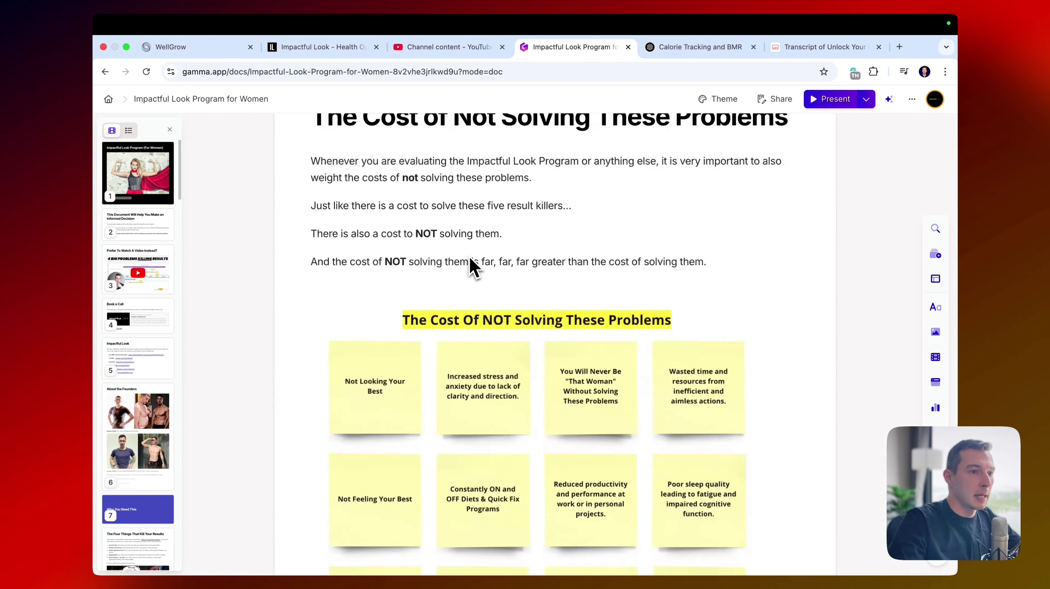
pyautogui.scroll(-15, 469, 264)
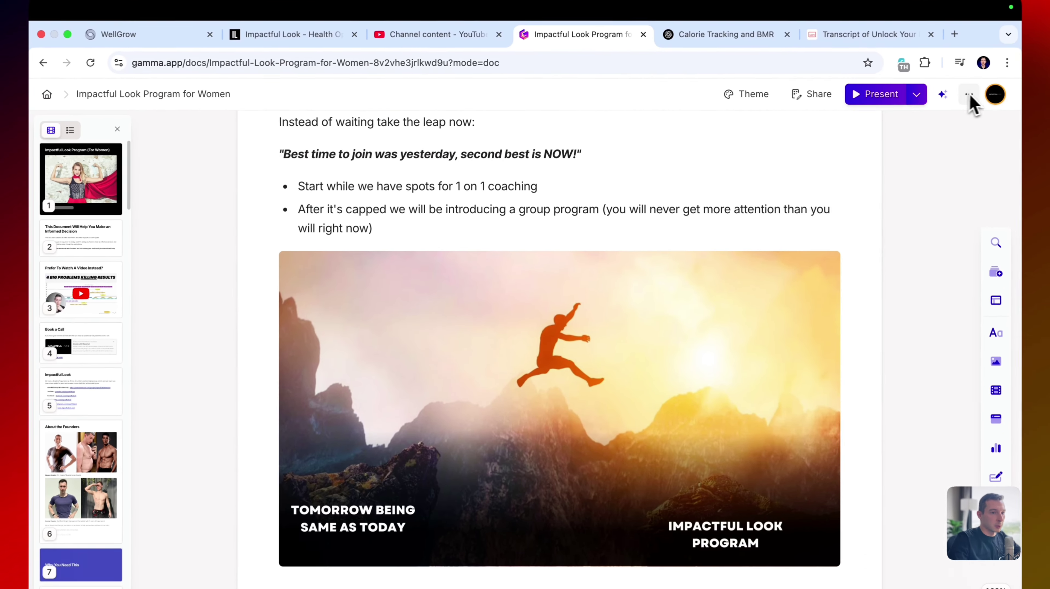
# Export all cards of the Impactful Look Program for Women document as a PDF.
pyautogui.click(911, 99)
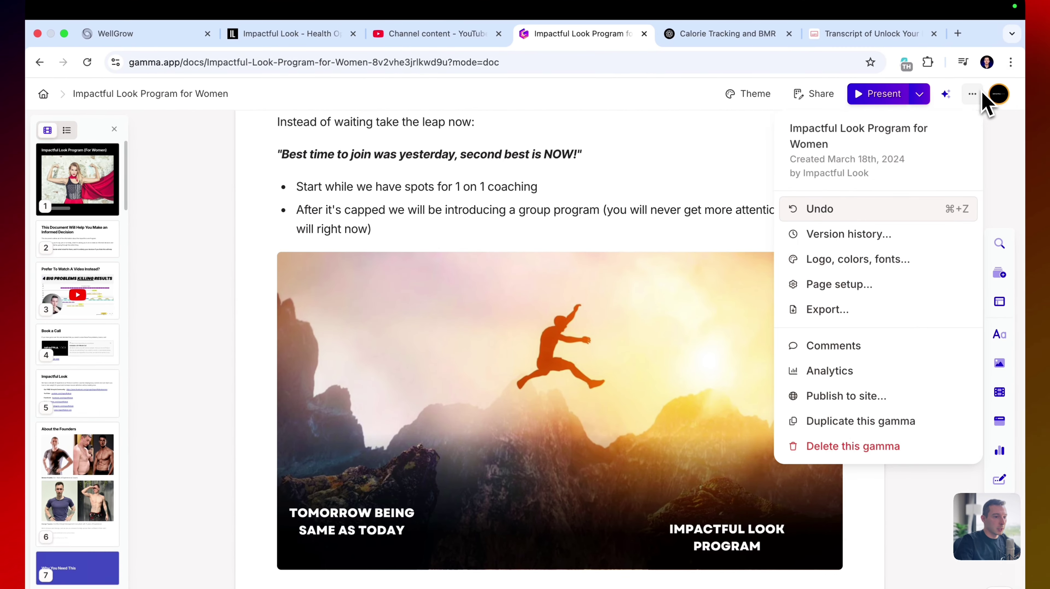
pyautogui.click(883, 312)
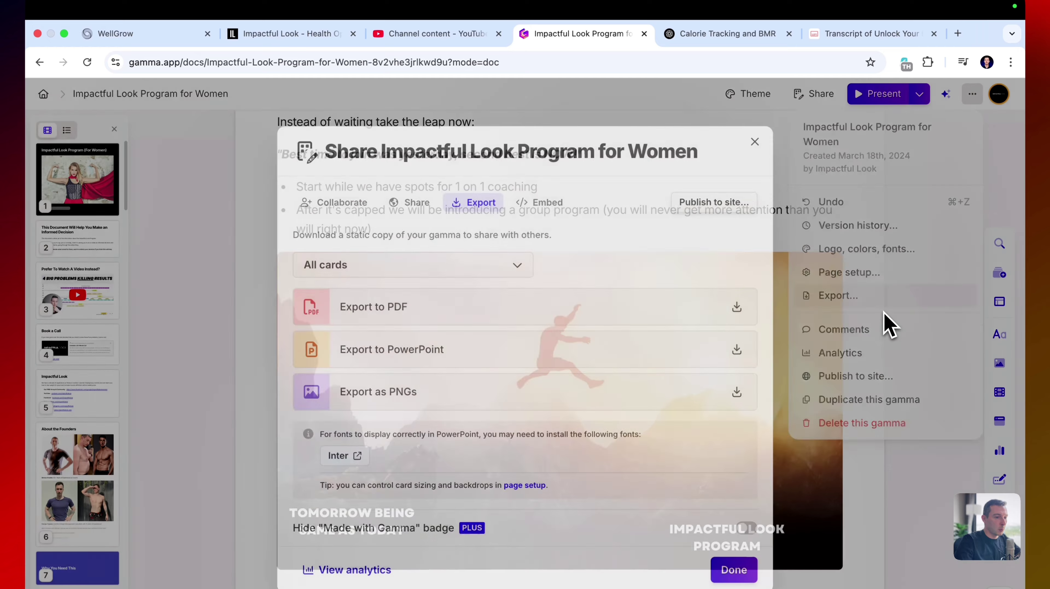
pyautogui.click(435, 305)
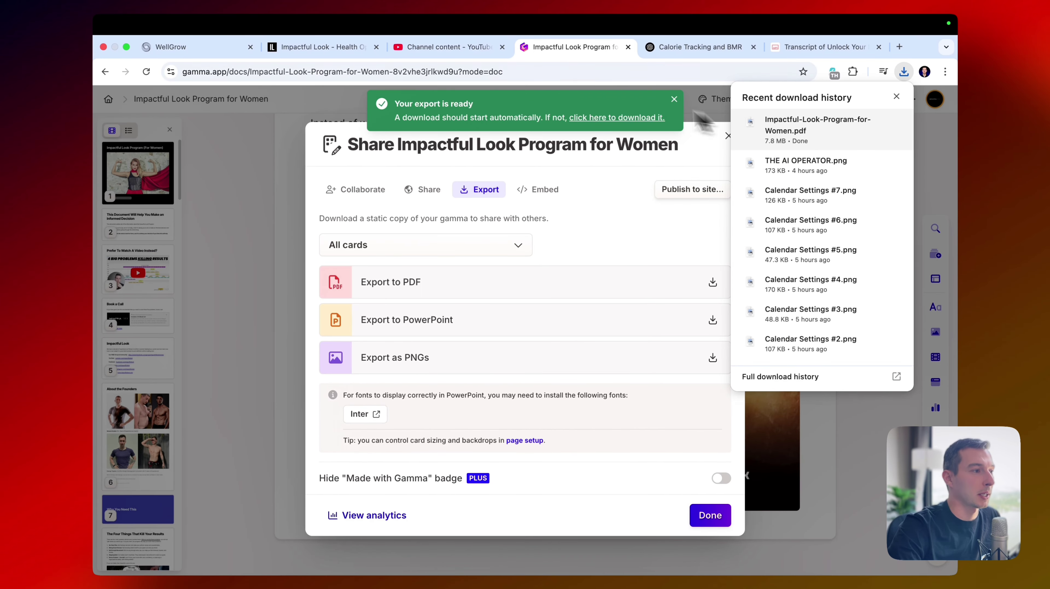
# Switch back to WellGrow and upload the downloaded Impactful-Look-Program-for-Women.pdf as a new file source.
pyautogui.click(178, 47)
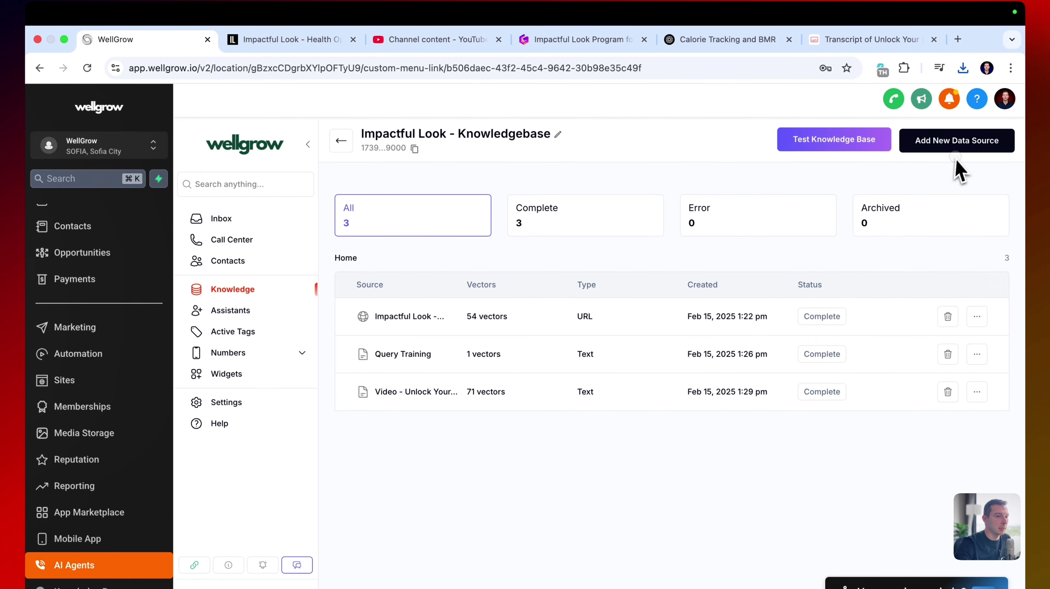
pyautogui.click(957, 143)
pyautogui.click(652, 365)
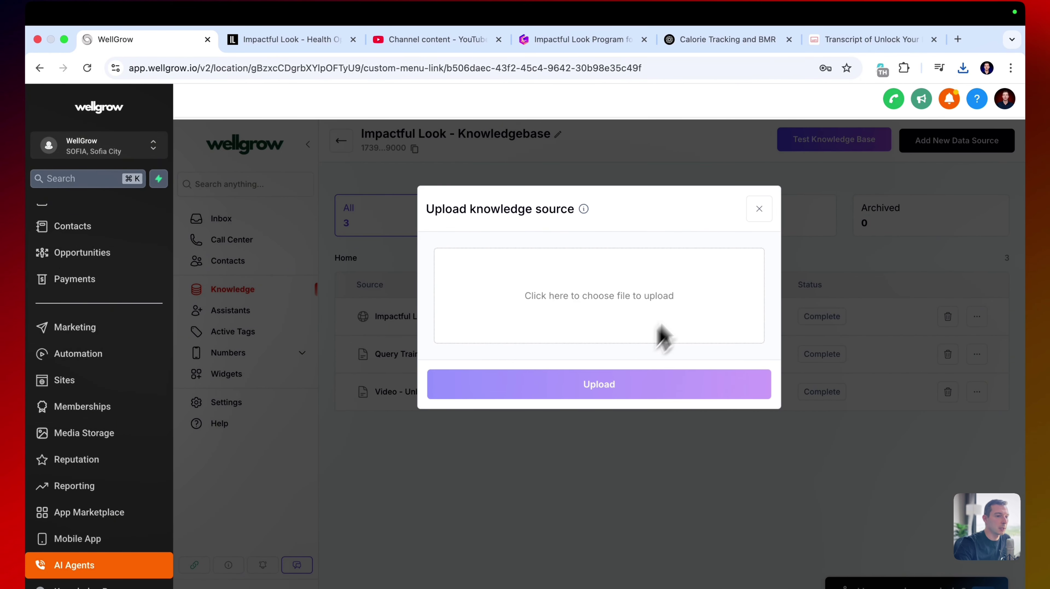
pyautogui.click(963, 68)
pyautogui.moveTo(864, 140); pyautogui.dragTo(586, 295)
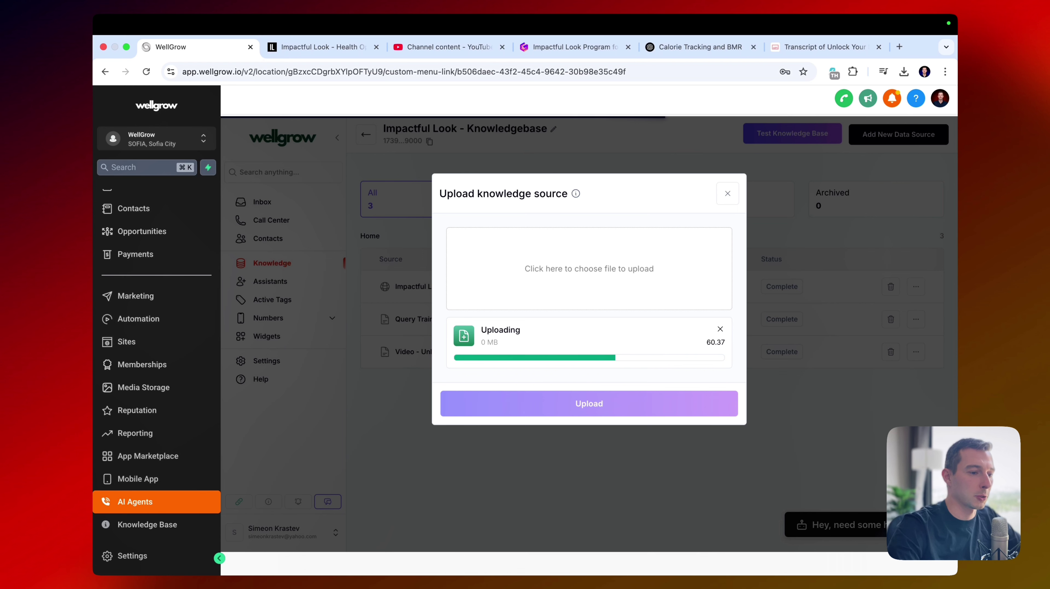
pyautogui.click(589, 407)
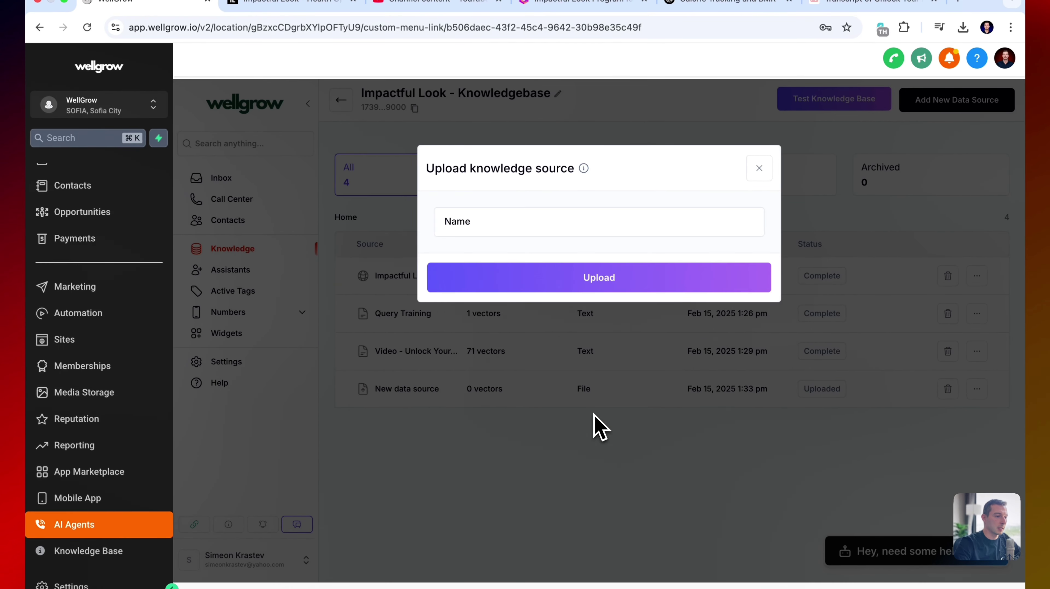
# Name the uploaded file source "PDF - Impactful Look Program Details" and save it to the knowledge base.
pyautogui.click(533, 236)
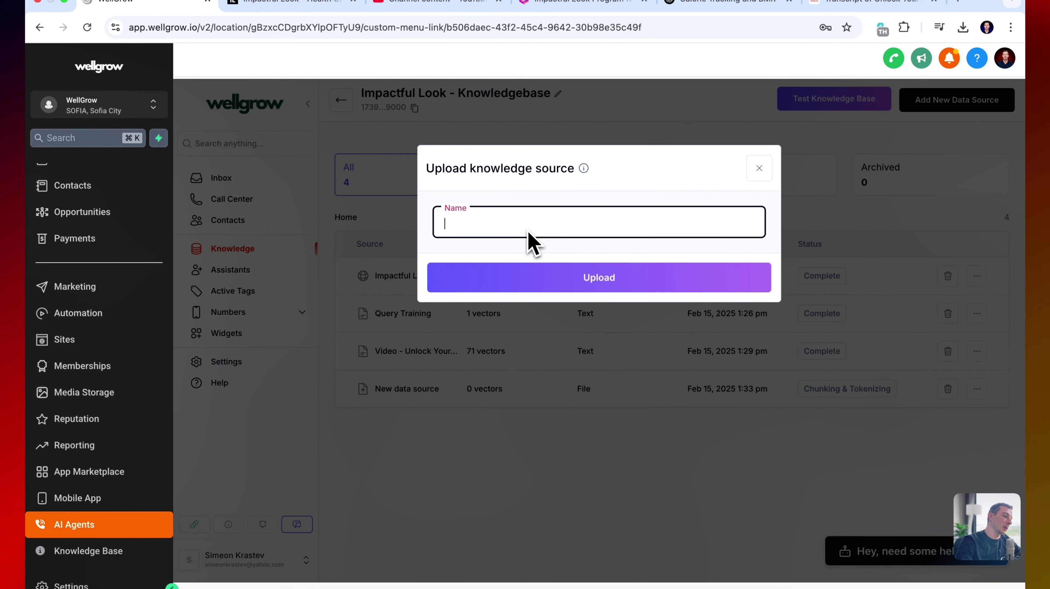
pyautogui.write('PDF - Impactful Look Program Details')
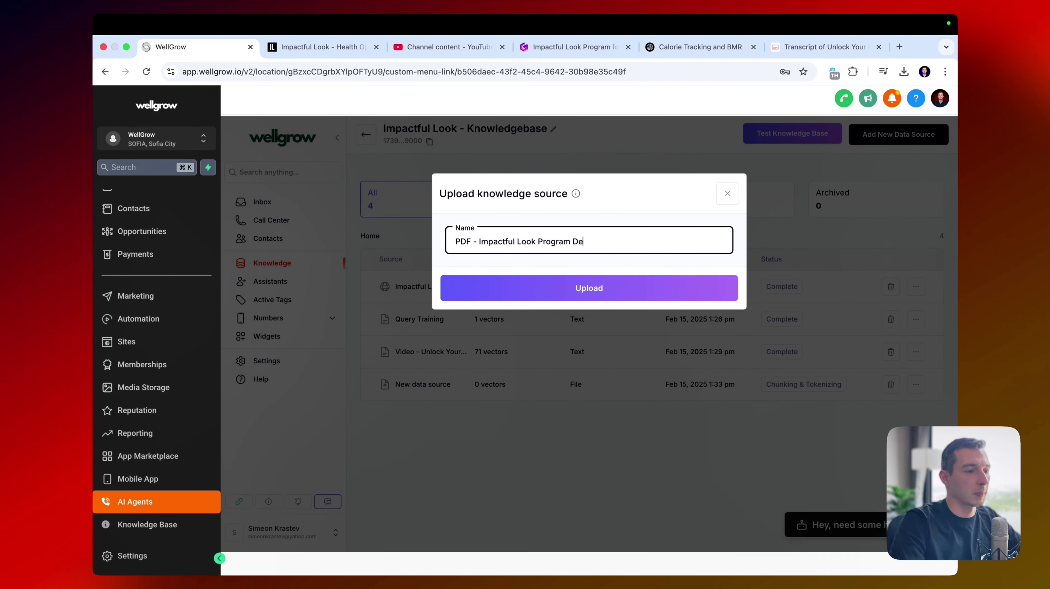
pyautogui.click(540, 285)
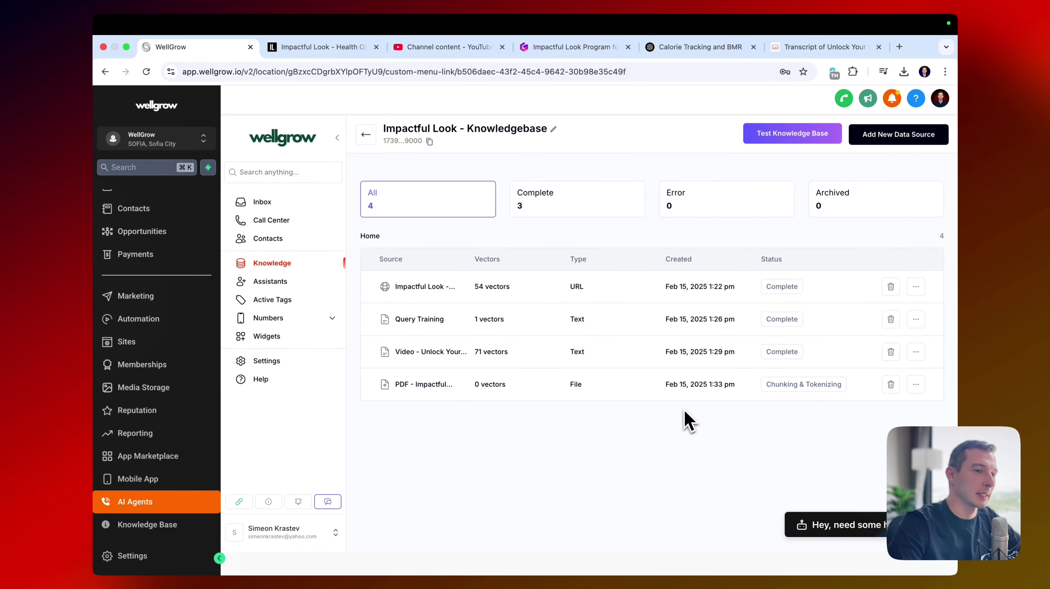
# Start a FAQs source and add "How many calories are in a gram of protein?" with the answer "In every gram of protein there are 4 calories.".
pyautogui.click(899, 137)
pyautogui.click(608, 298)
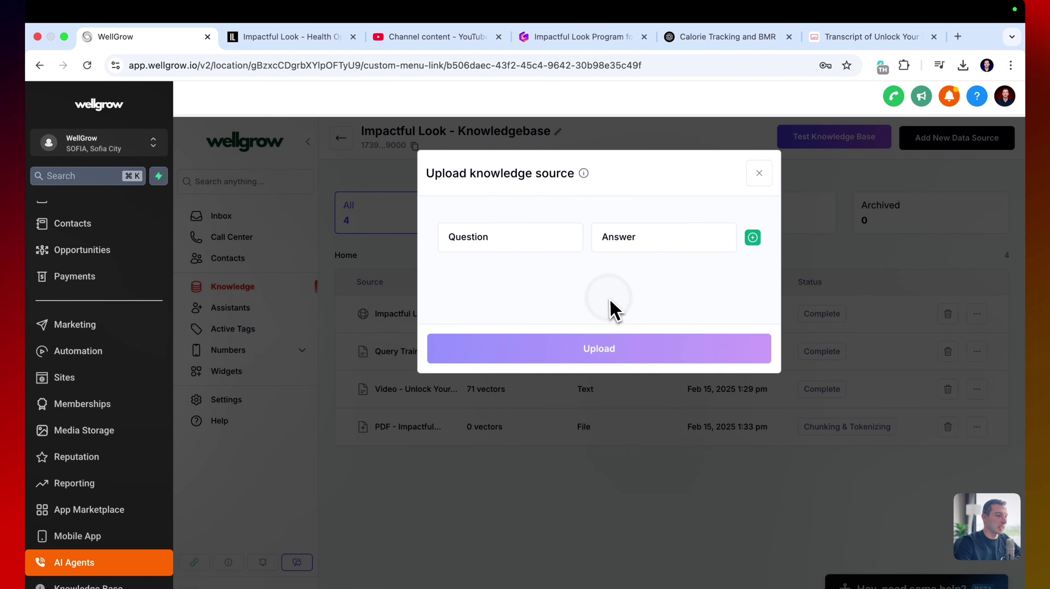
pyautogui.click(549, 279)
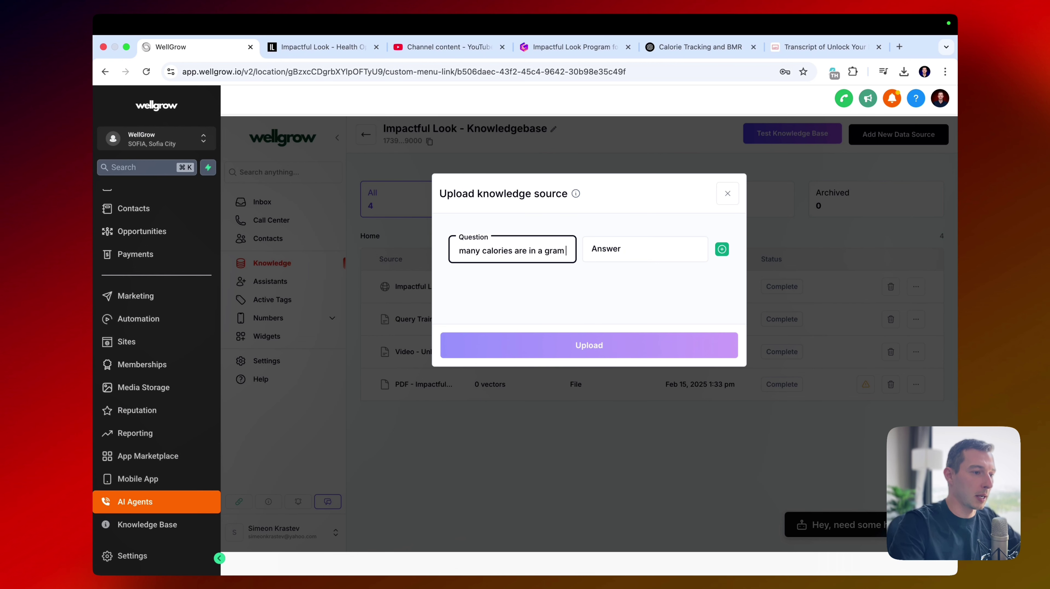
pyautogui.press('Tab')
pyautogui.write('In eve')
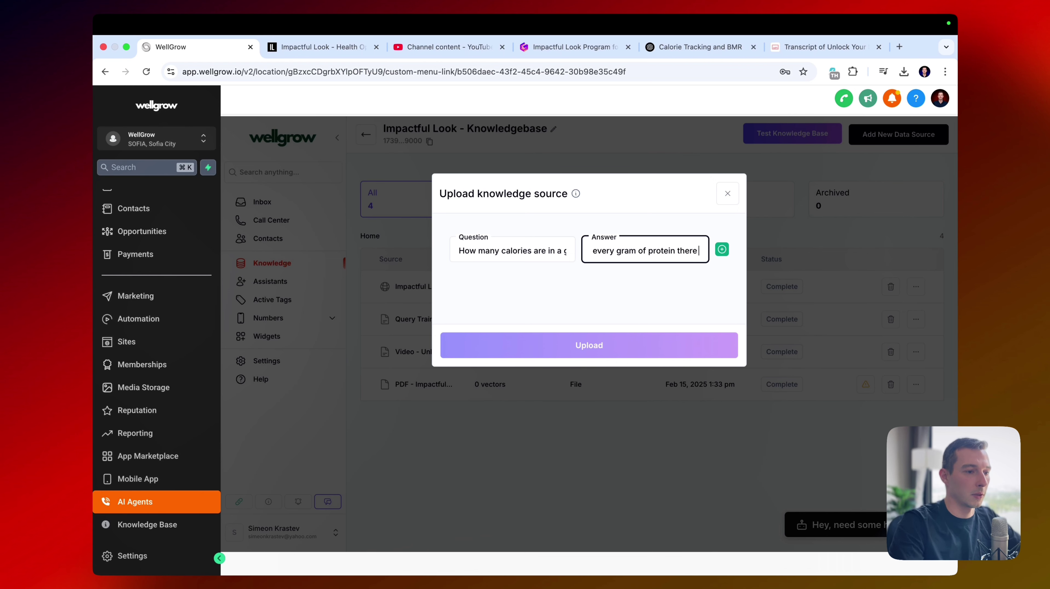
pyautogui.write('ry gram of protein there are 4 calories.')
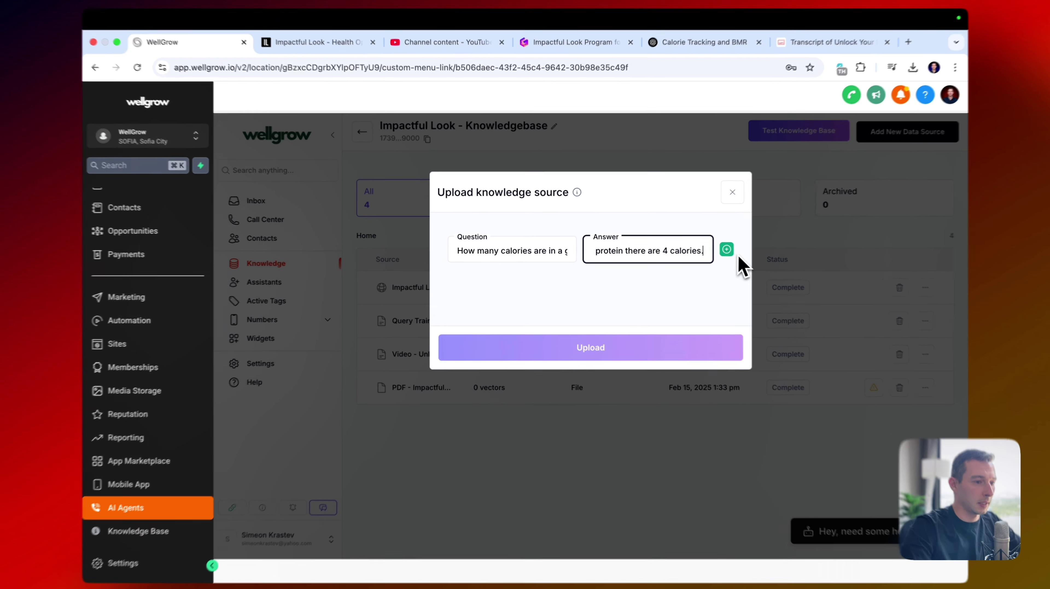
pyautogui.click(722, 249)
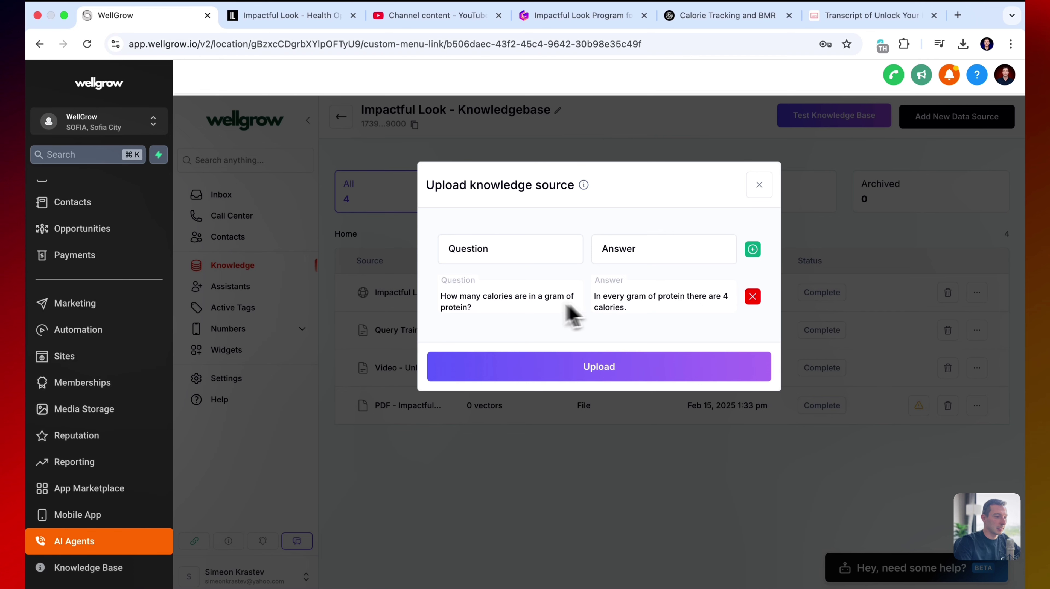
# Enter "How many calories are in a gram of carbohydrates?" as the second FAQ question, correcting the misspelled word.
pyautogui.click(511, 256)
pyautogui.write('How many calories are')
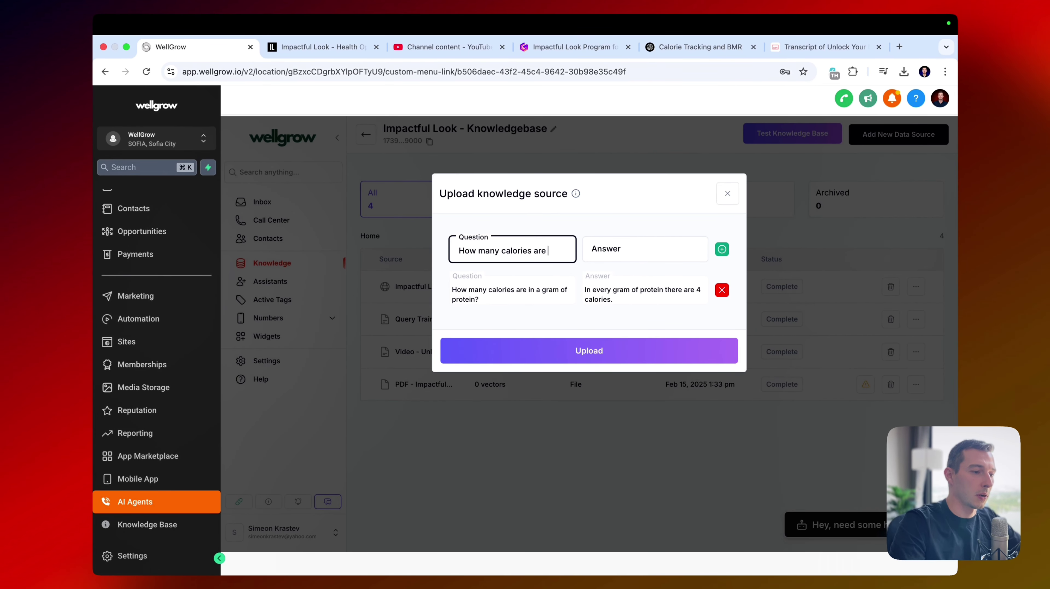
pyautogui.write(' in a gram of ca')
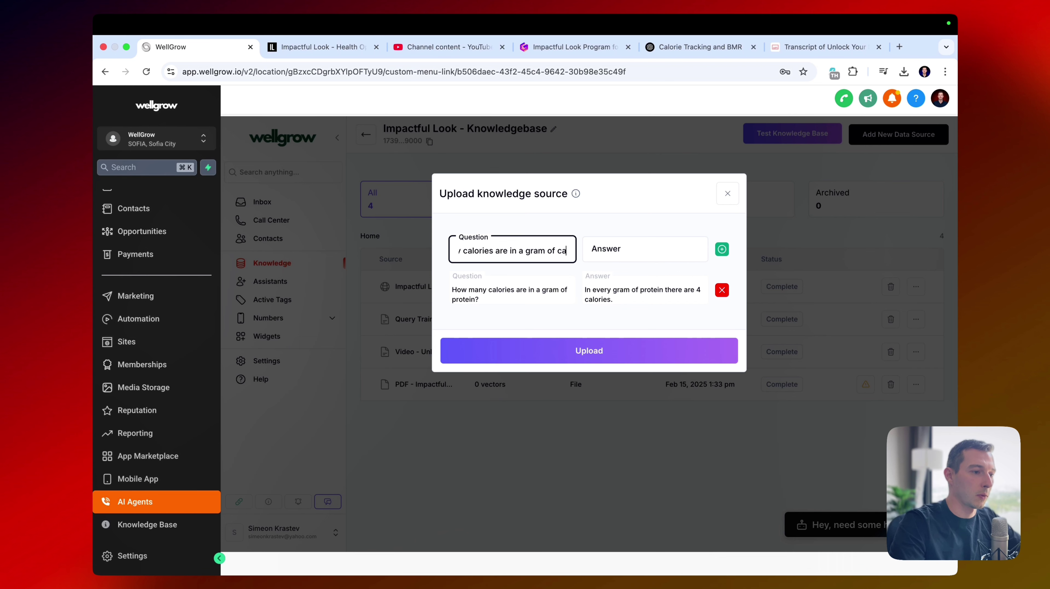
pyautogui.write('hydrates')
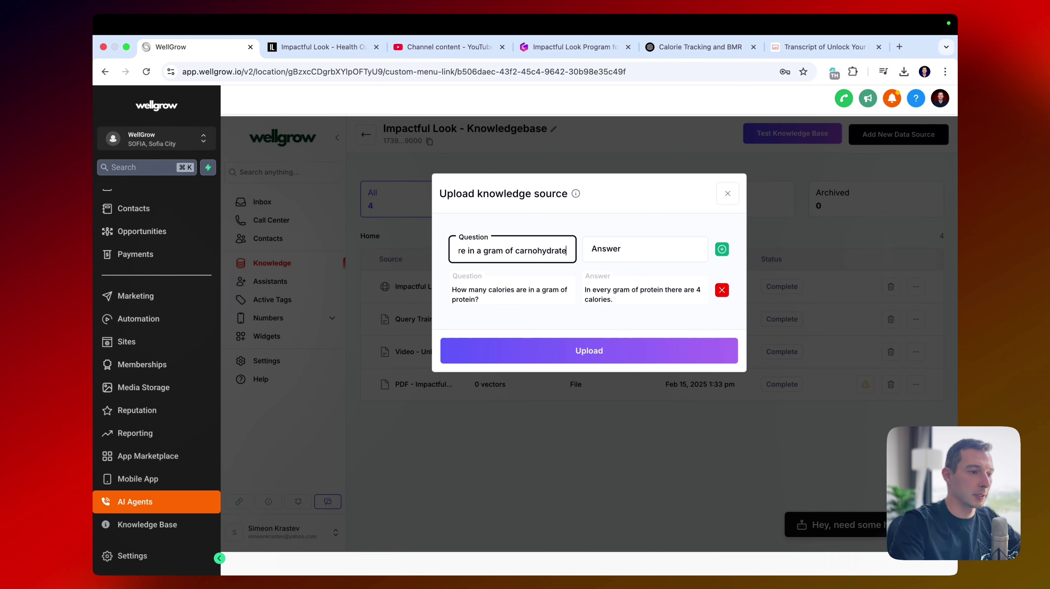
pyautogui.click(528, 252)
pyautogui.press('BackSpace')
pyautogui.write('b')
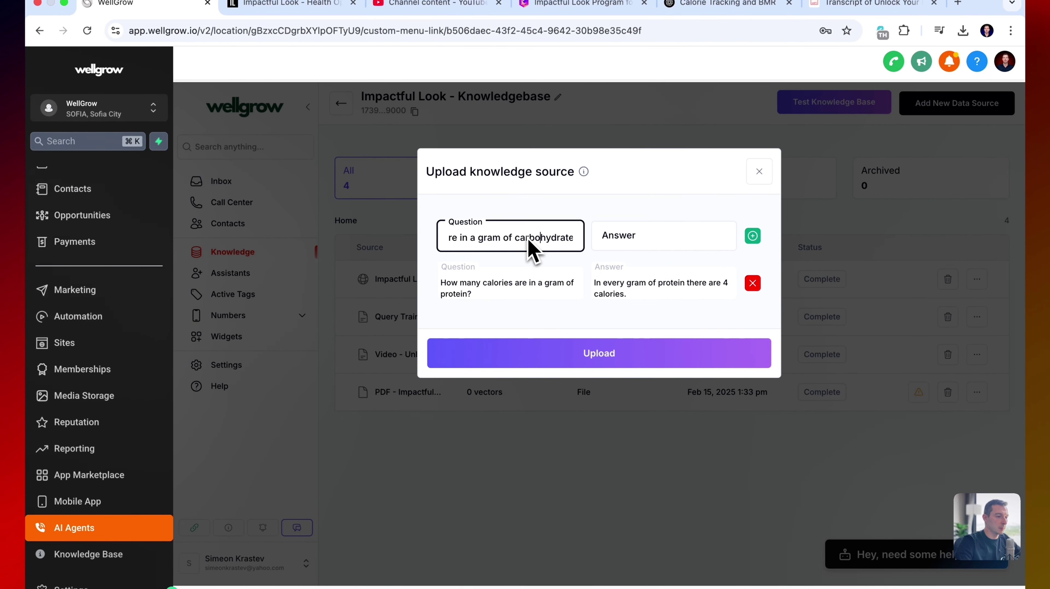
# Reuse the protein answer as "In every gram of carbohydrates there are 4 calories." and add the question-answer pair to the list.
pyautogui.tripleClick(624, 297)
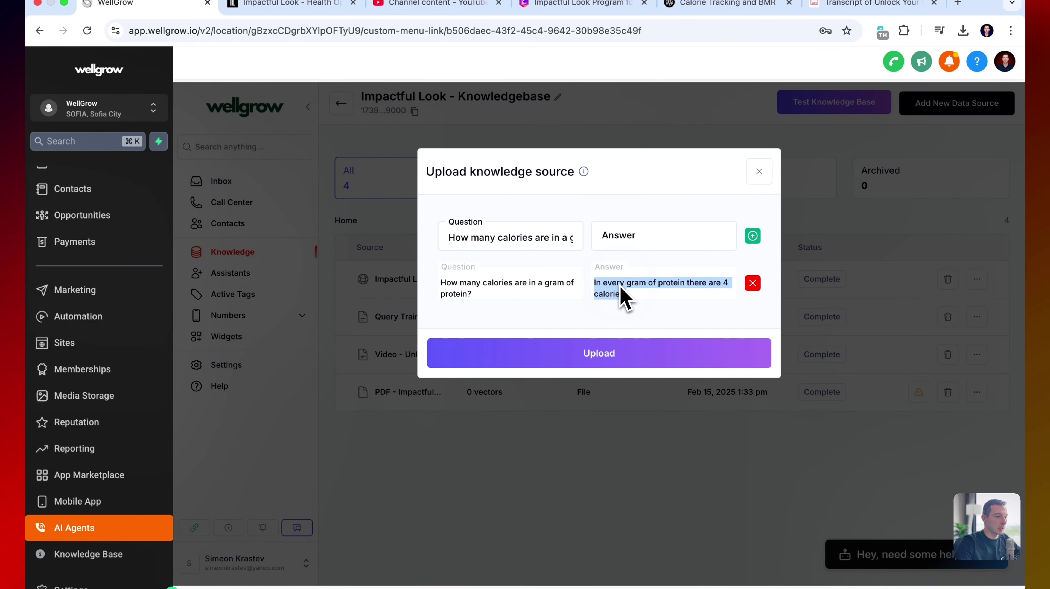
pyautogui.press('super+c')
pyautogui.click(621, 237)
pyautogui.press('super+v')
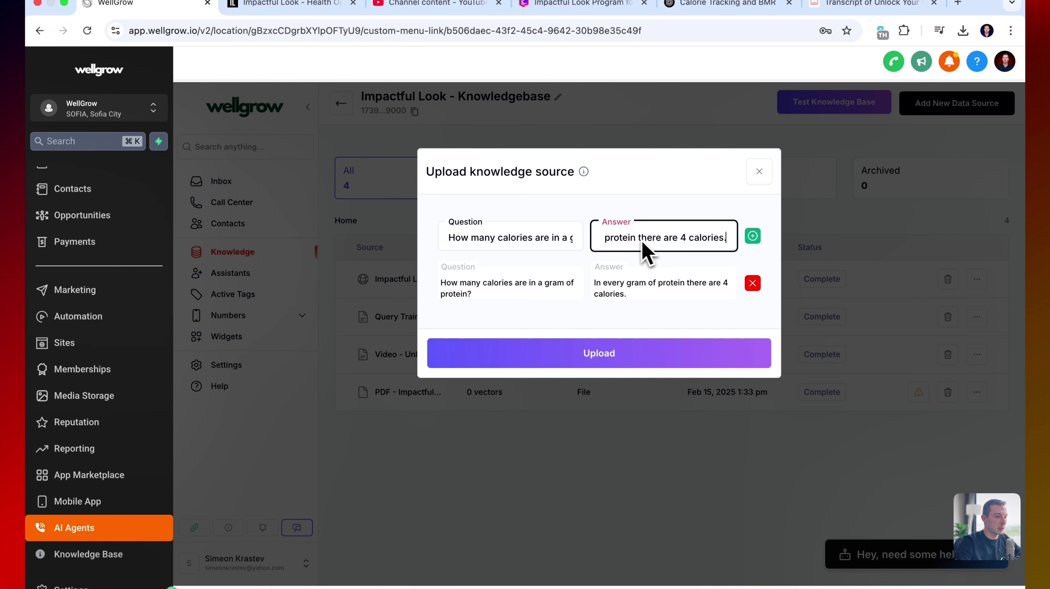
pyautogui.doubleClick(628, 240)
pyautogui.write('car')
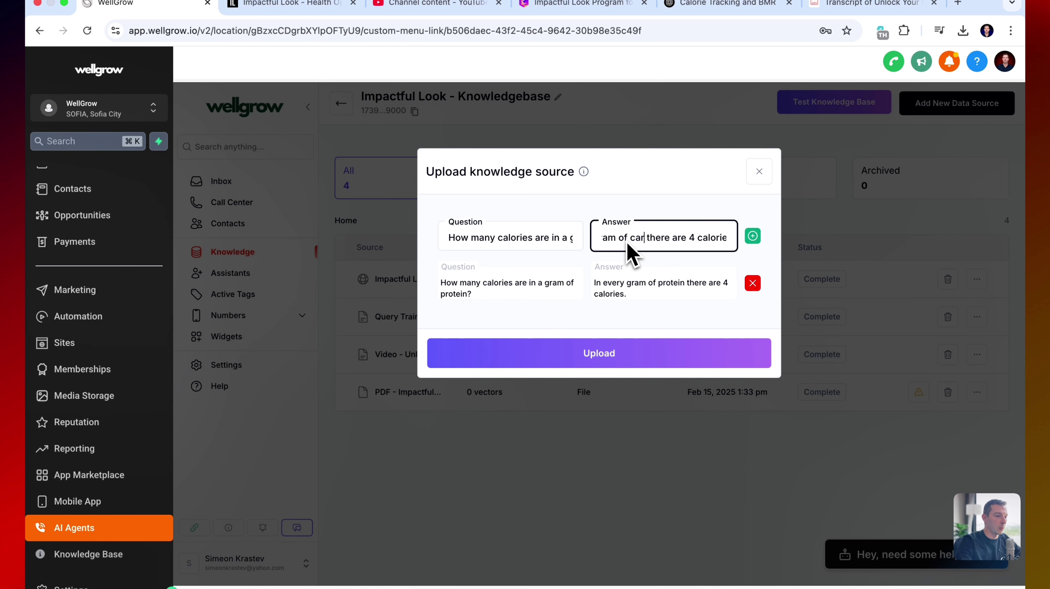
pyautogui.write('bohydrates')
pyautogui.click(753, 236)
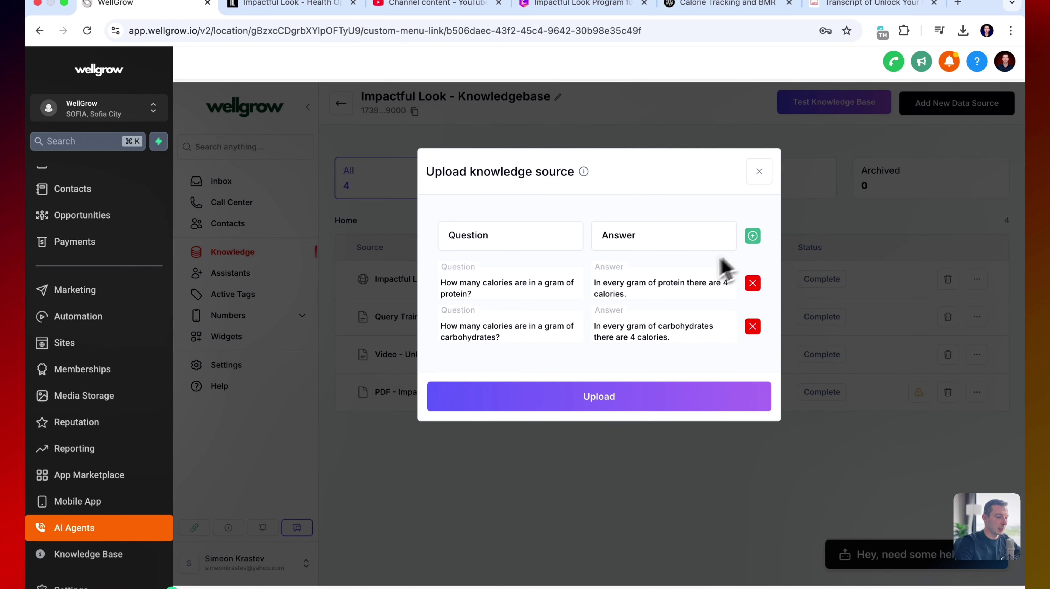
# Upload the FAQ pairs and name the new source "FAQ - Impactful Look".
pyautogui.click(618, 394)
pyautogui.click(569, 232)
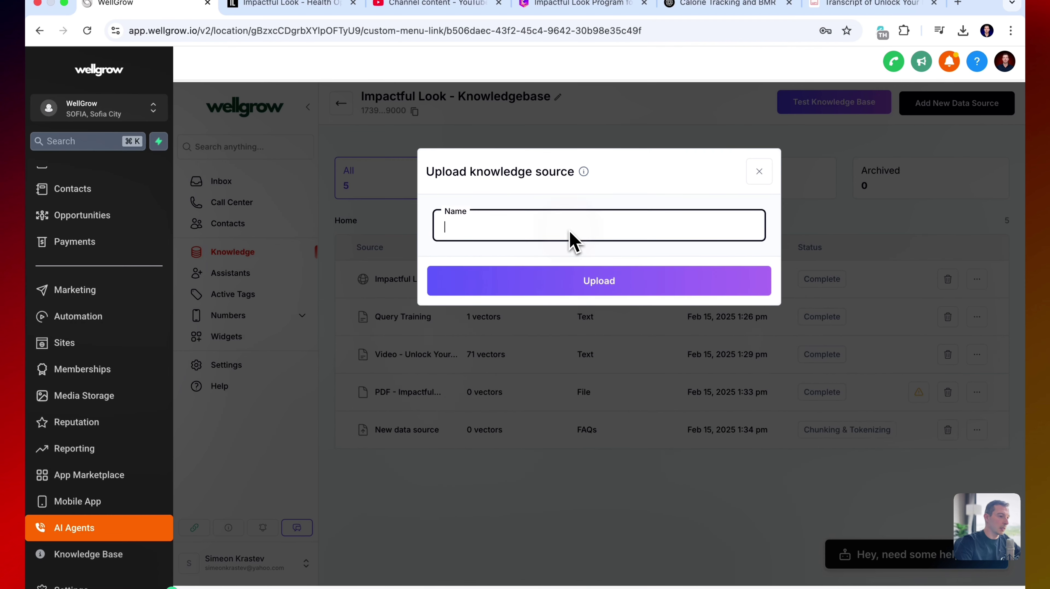
pyautogui.write('FAQ ')
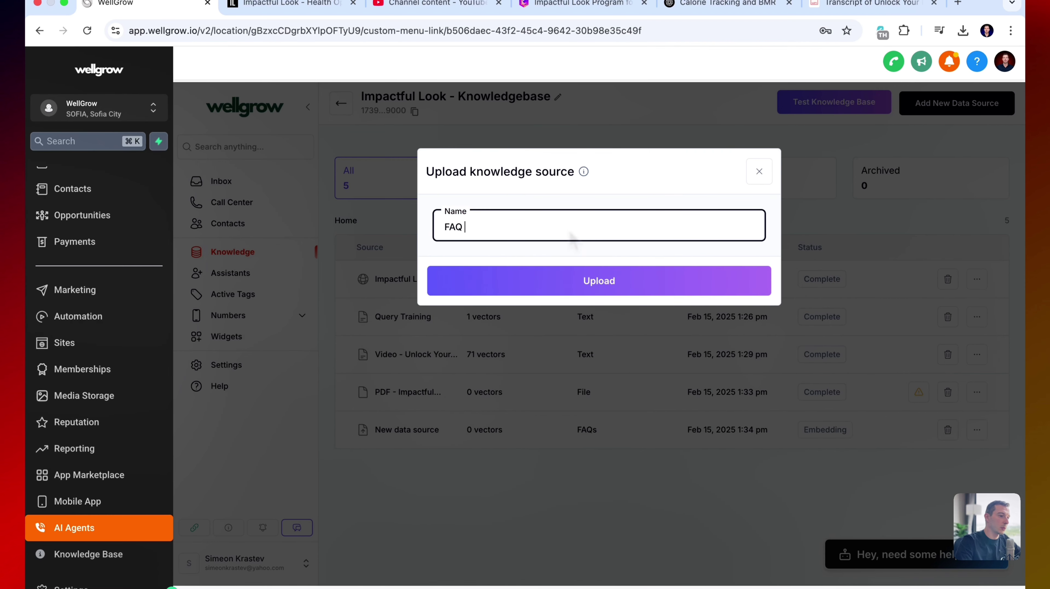
pyautogui.write('- Impactful')
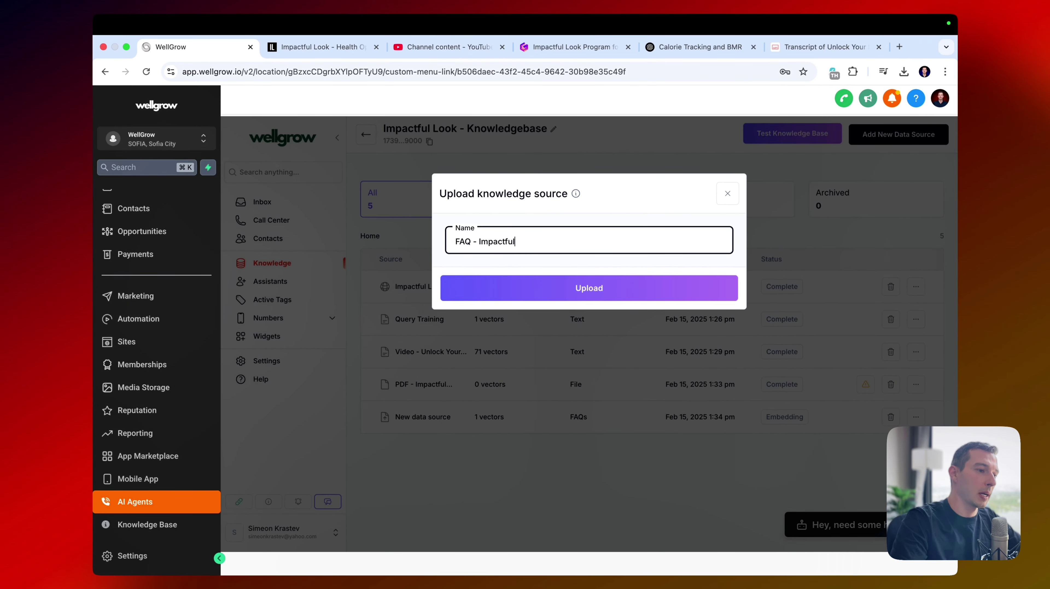
pyautogui.write(' Look')
pyautogui.click(581, 289)
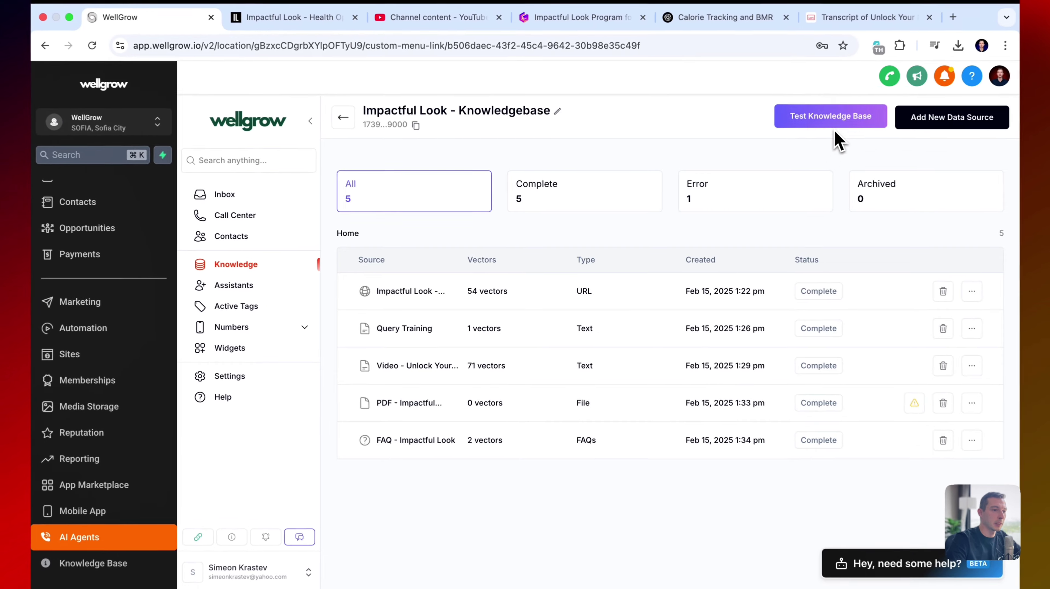
# Test the knowledge base with the question "How many calories are in a gram of carbs?" and review the matched sources.
pyautogui.click(792, 134)
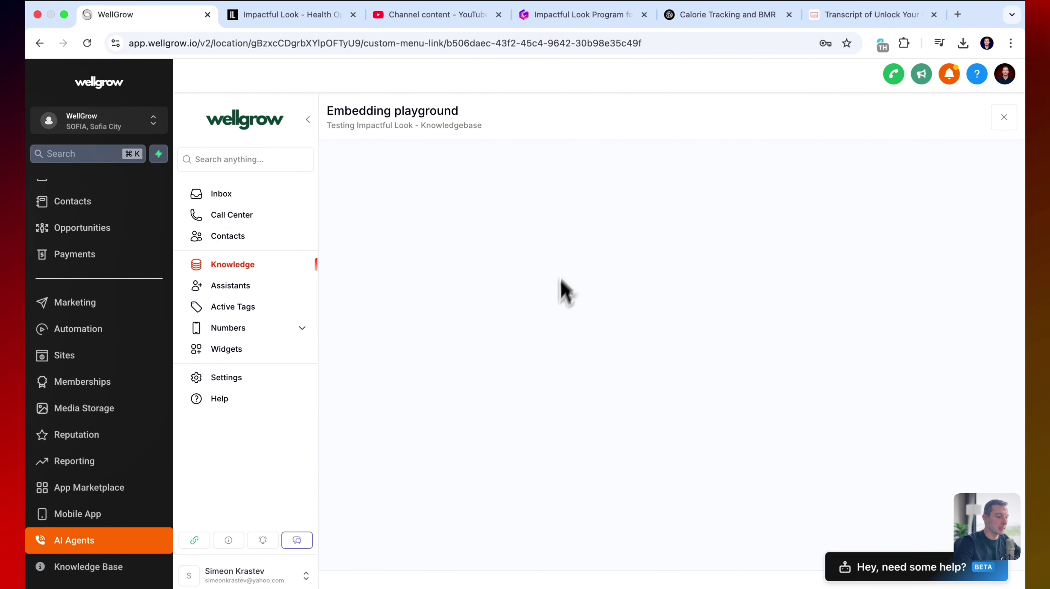
pyautogui.click(437, 551)
pyautogui.write('H')
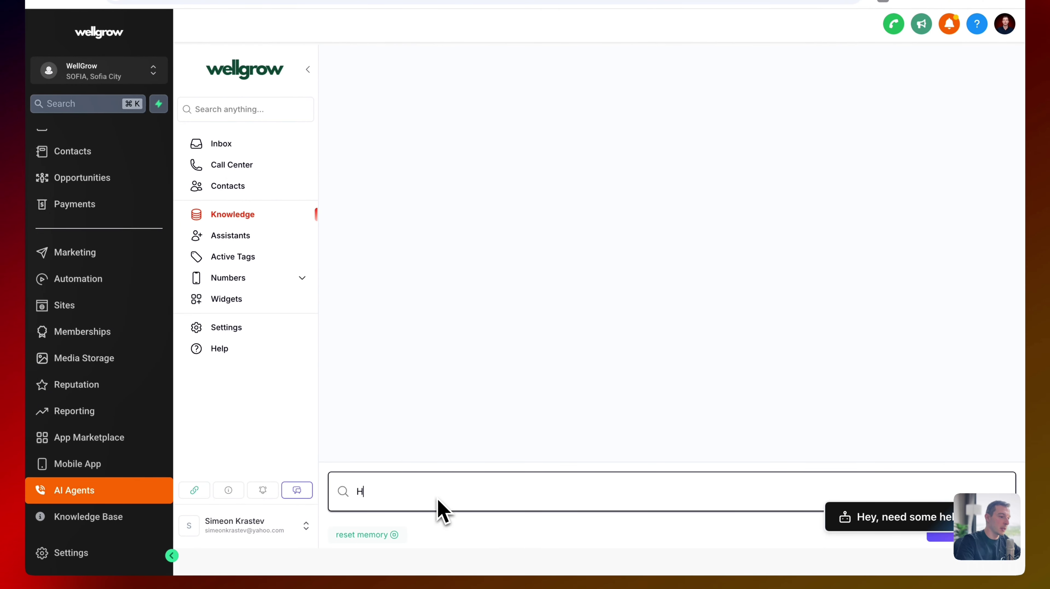
pyautogui.write('ow many calories are in a gram of carbs?')
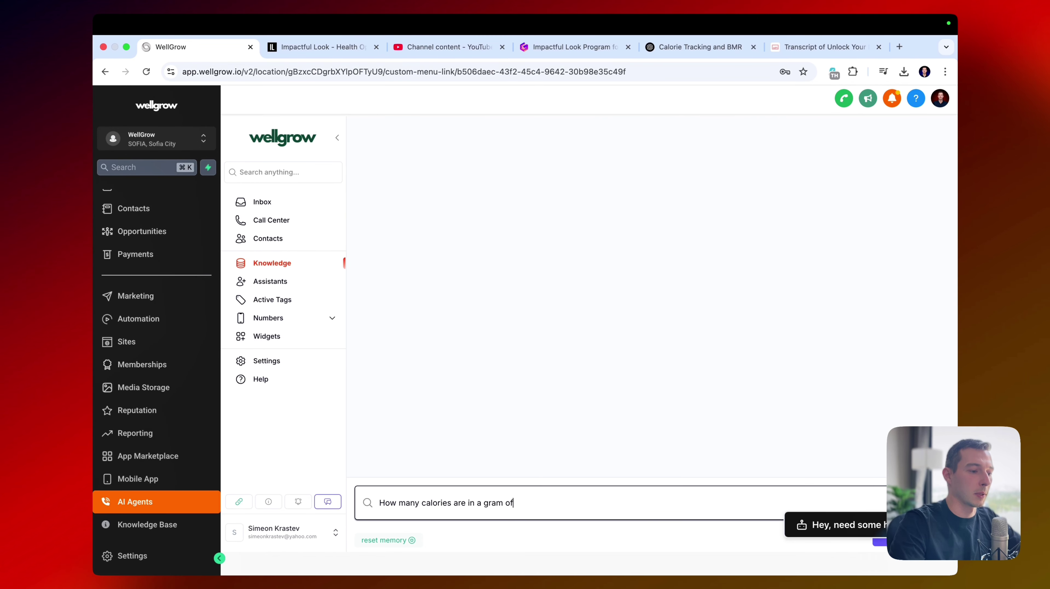
pyautogui.press('Return')
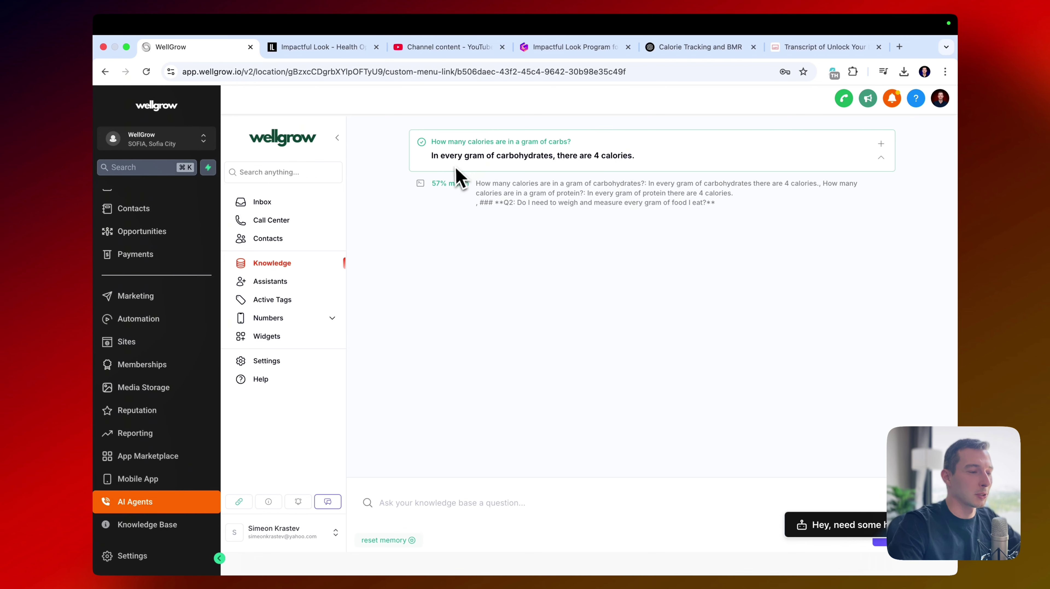
pyautogui.click(469, 187)
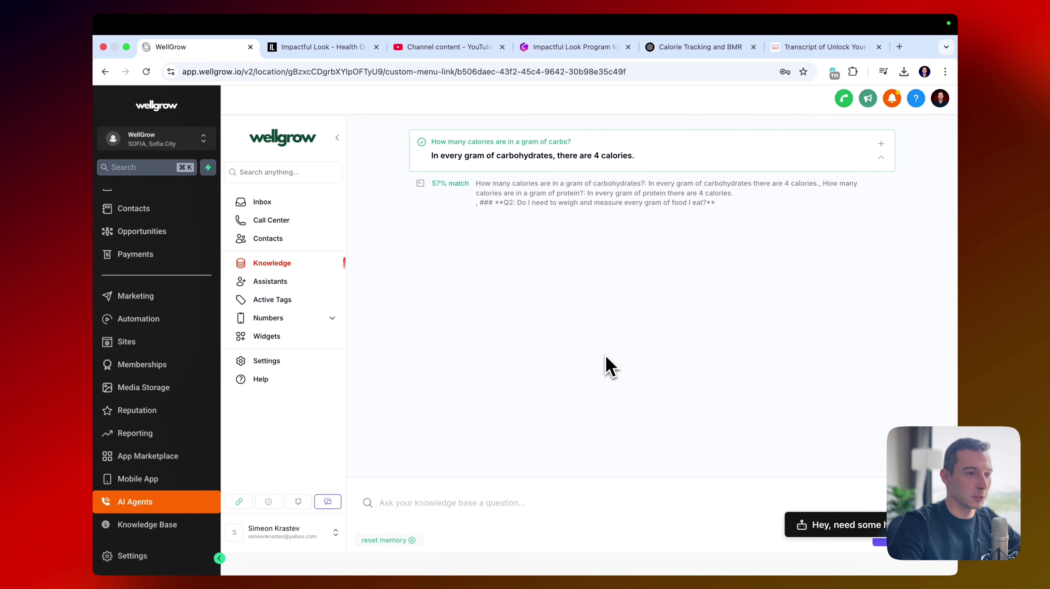
# Try prefixing the generated data response with the query "Are calories important for weight loss?:" and close the form without adding it.
pyautogui.click(881, 145)
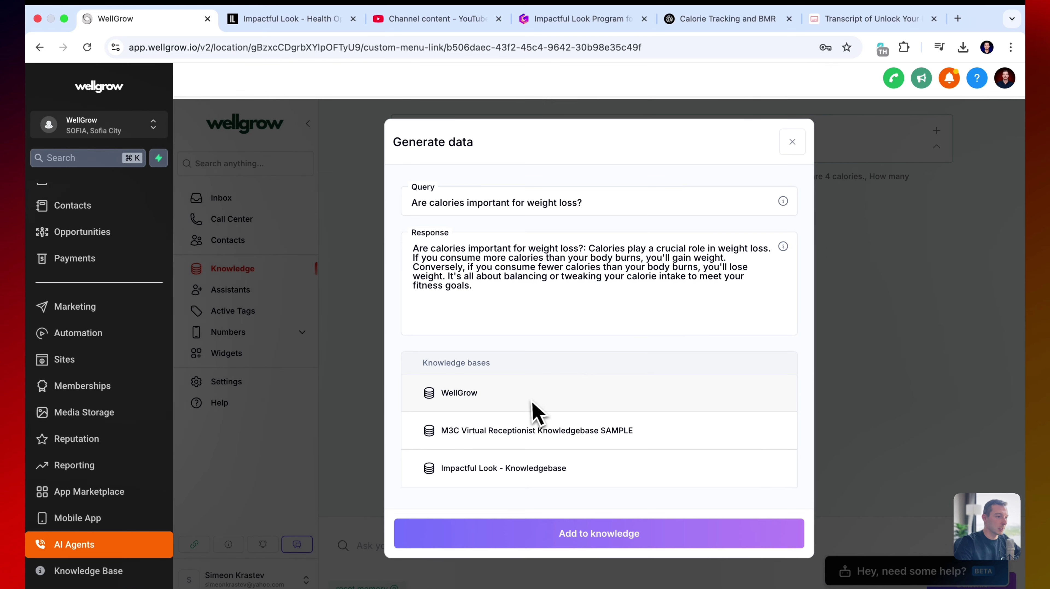
pyautogui.click(461, 213)
pyautogui.press('super+a')
pyautogui.press('super+c')
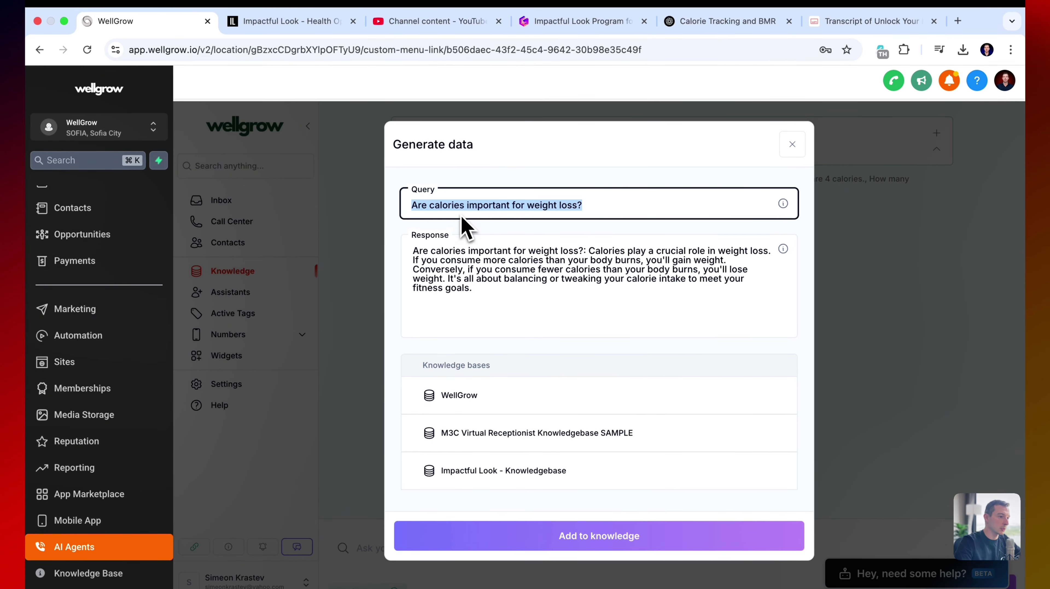
pyautogui.click(414, 251)
pyautogui.press('super+v')
pyautogui.write(':')
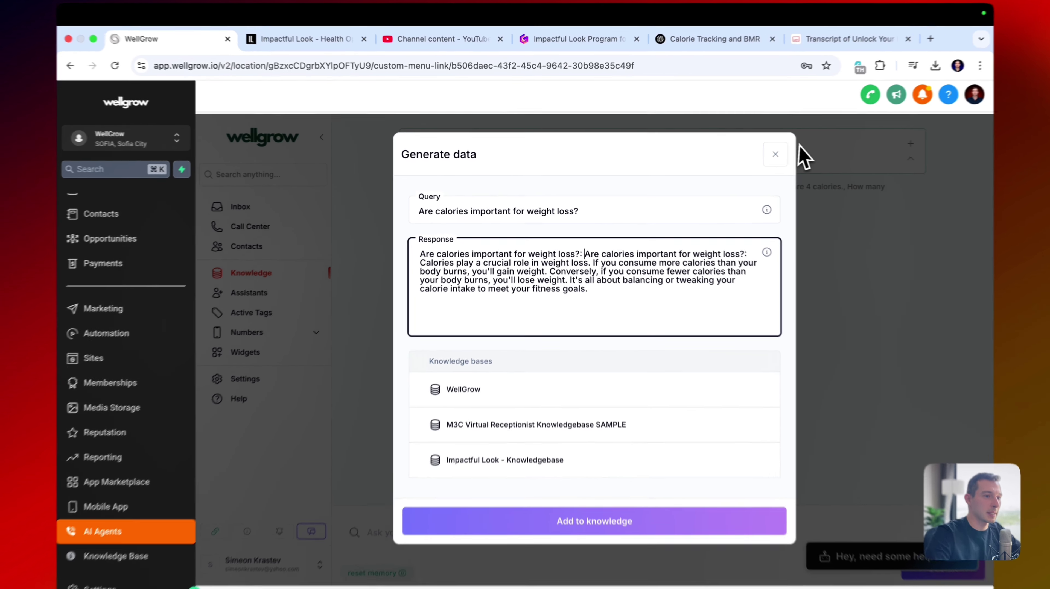
pyautogui.click(799, 147)
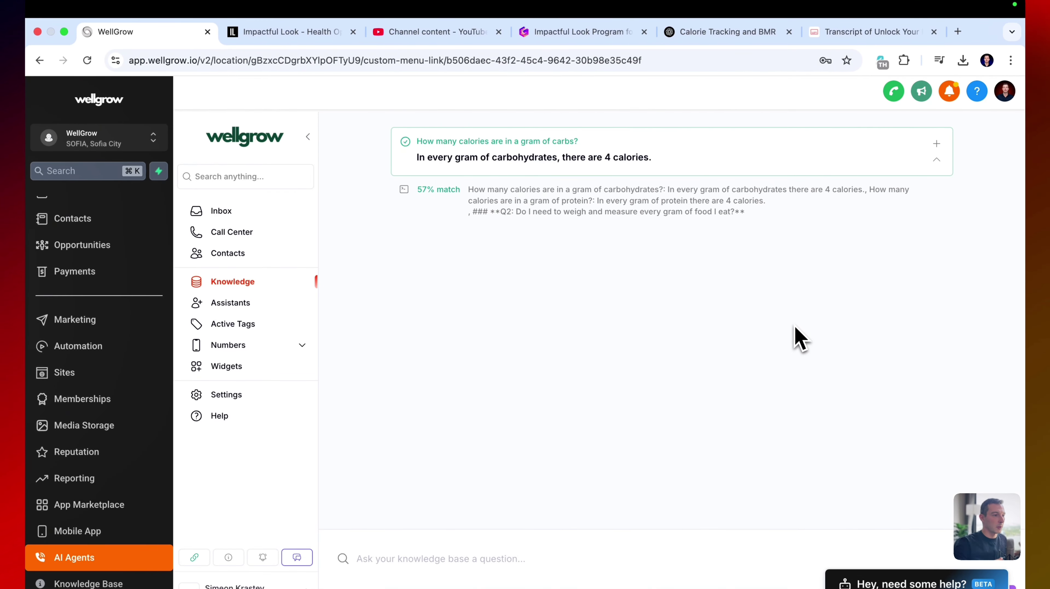
# Reopen the Impactful Look knowledge base, filter its sources to those with errors, and examine the PDF source's warning.
pyautogui.click(292, 283)
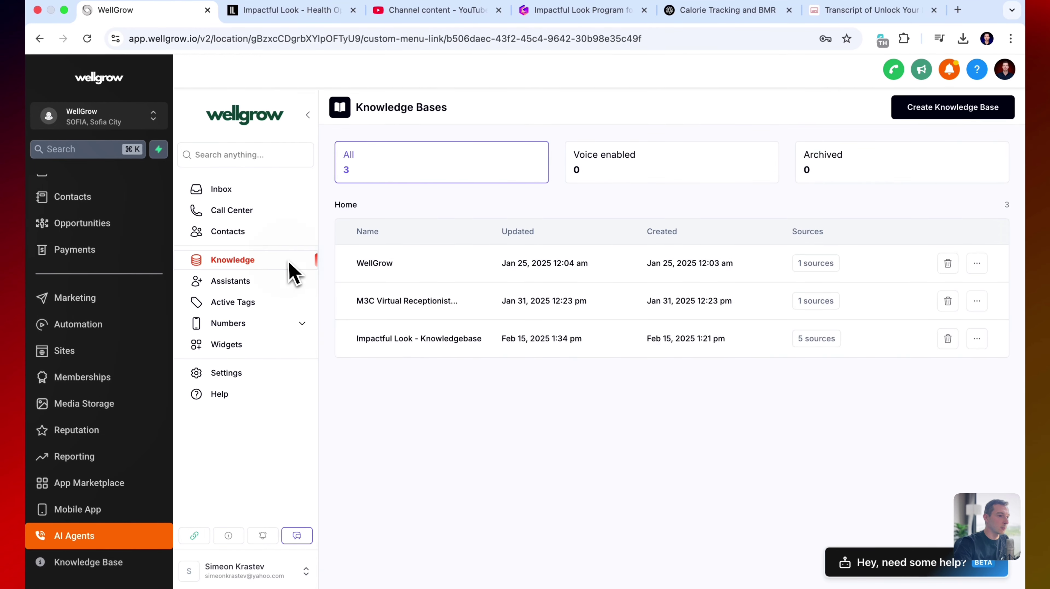
pyautogui.click(532, 339)
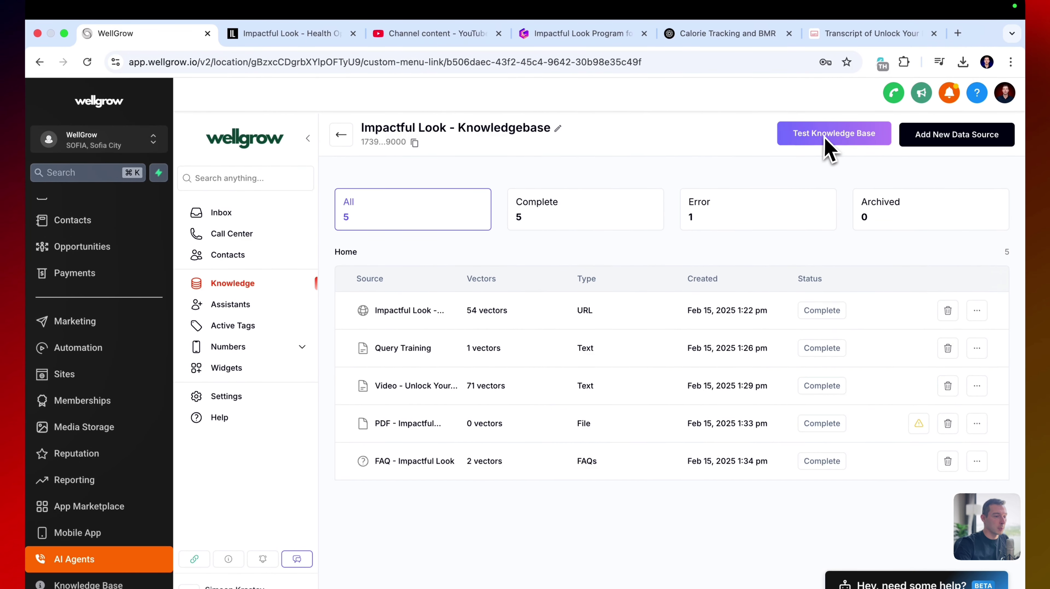
pyautogui.click(768, 204)
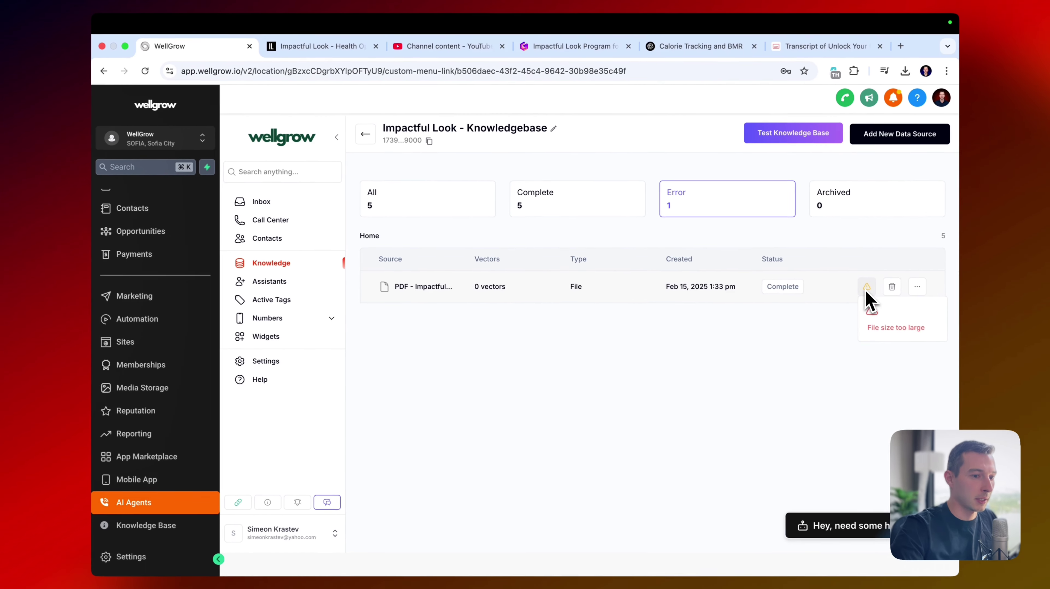
pyautogui.moveTo(868, 289)
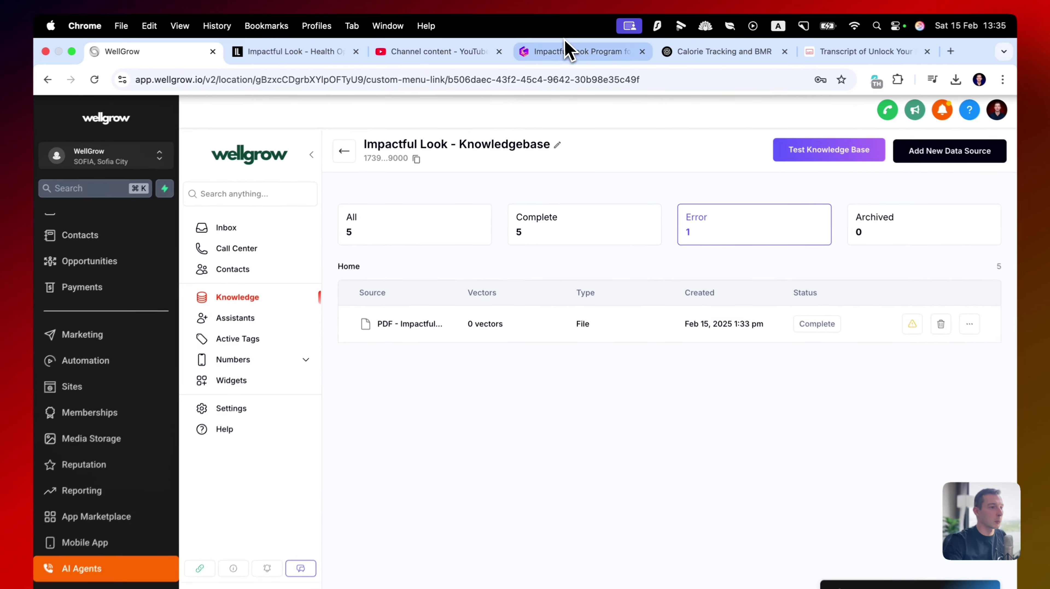
# Open the downloaded Impactful-Look-Program-for-Women.pdf from the browser's download history and copy all of its text.
pyautogui.click(600, 47)
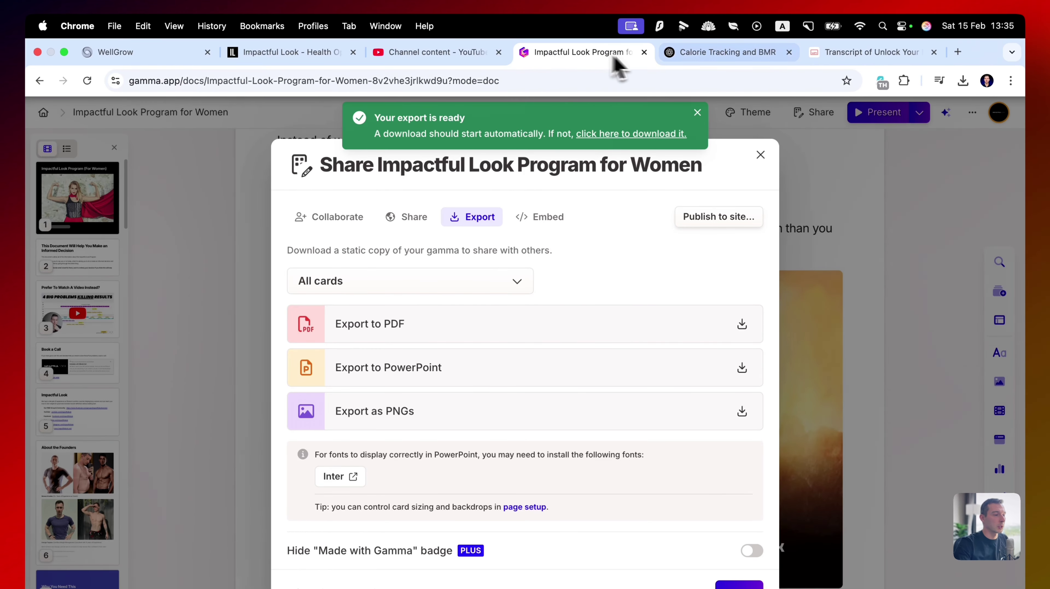
pyautogui.click(963, 80)
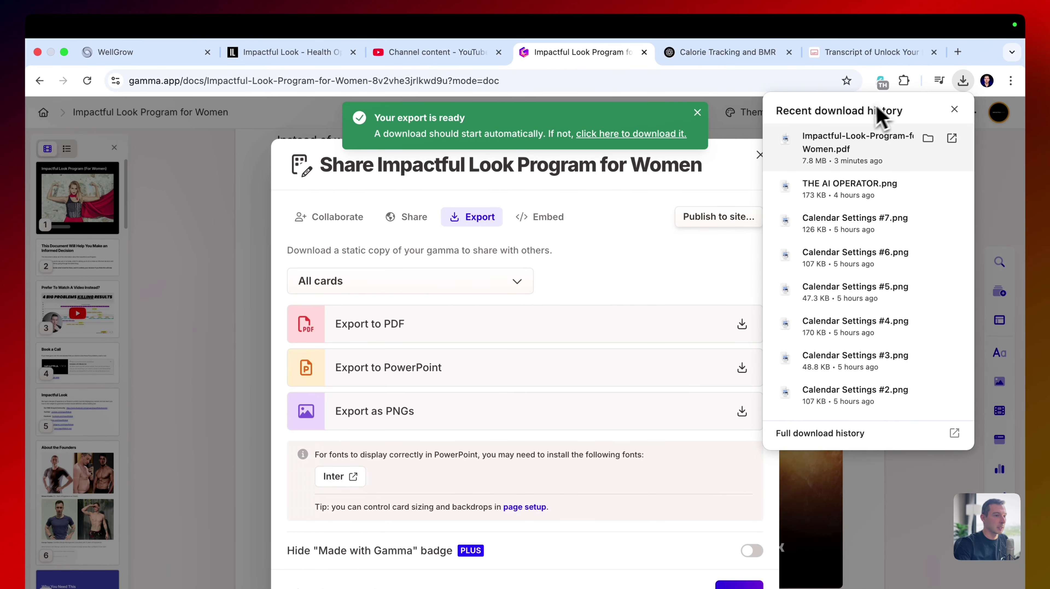
pyautogui.click(848, 136)
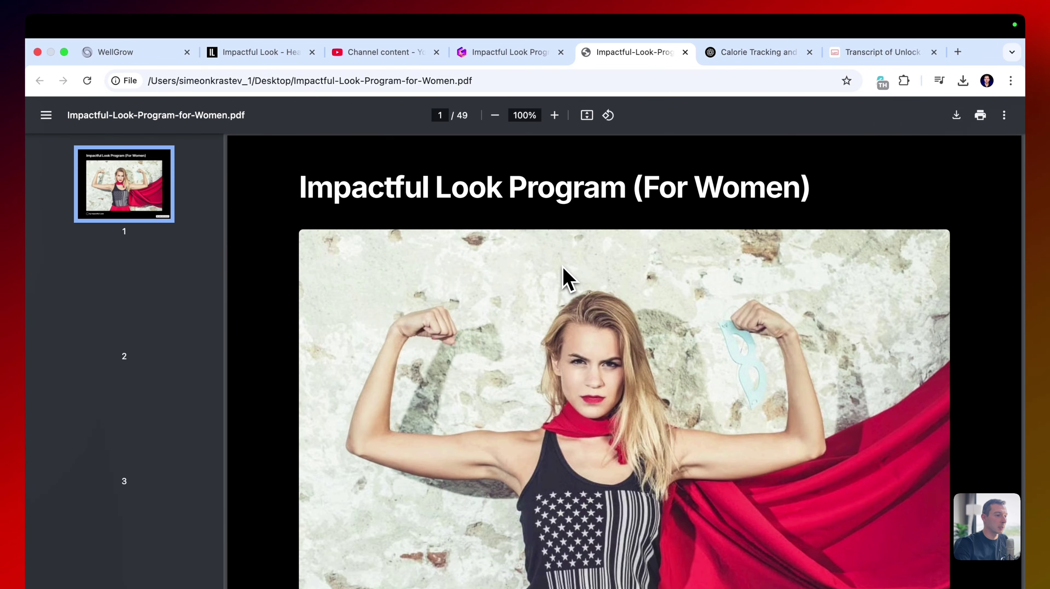
pyautogui.scroll(-20, 567, 278)
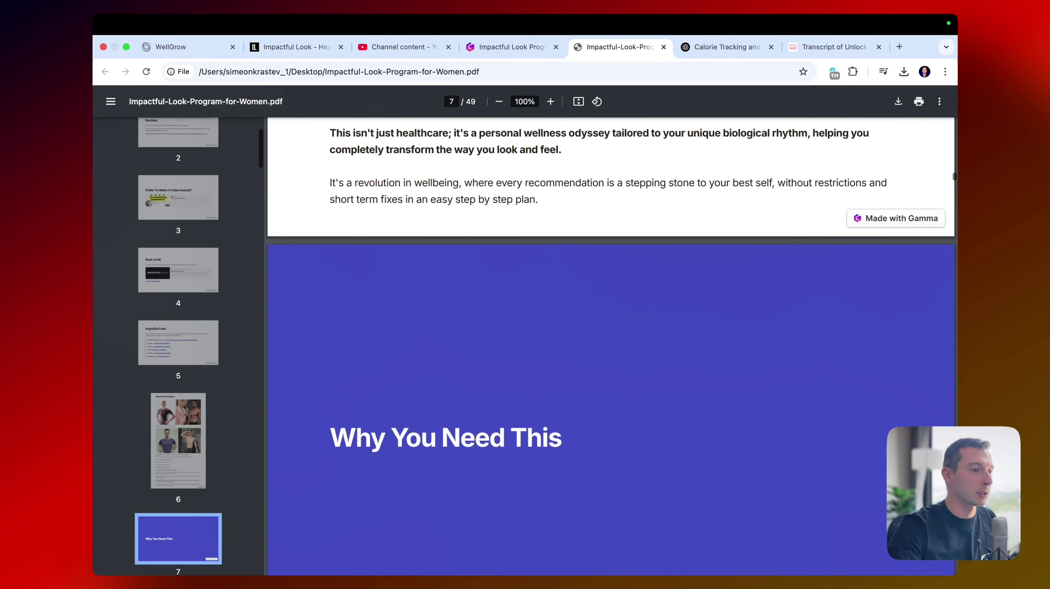
pyautogui.scroll(-20, 445, 413)
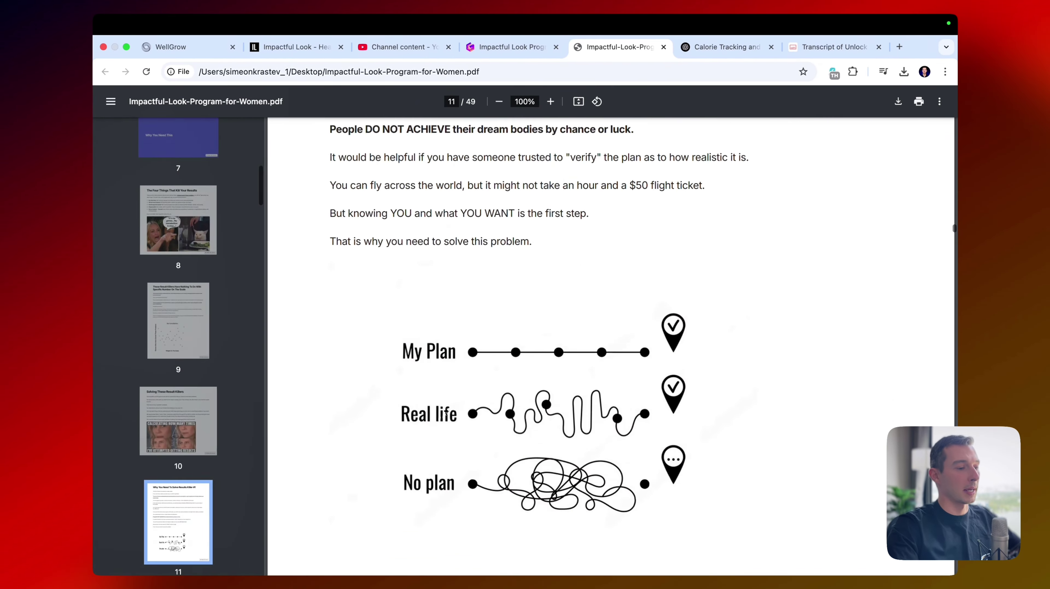
pyautogui.scroll(-20, 445, 414)
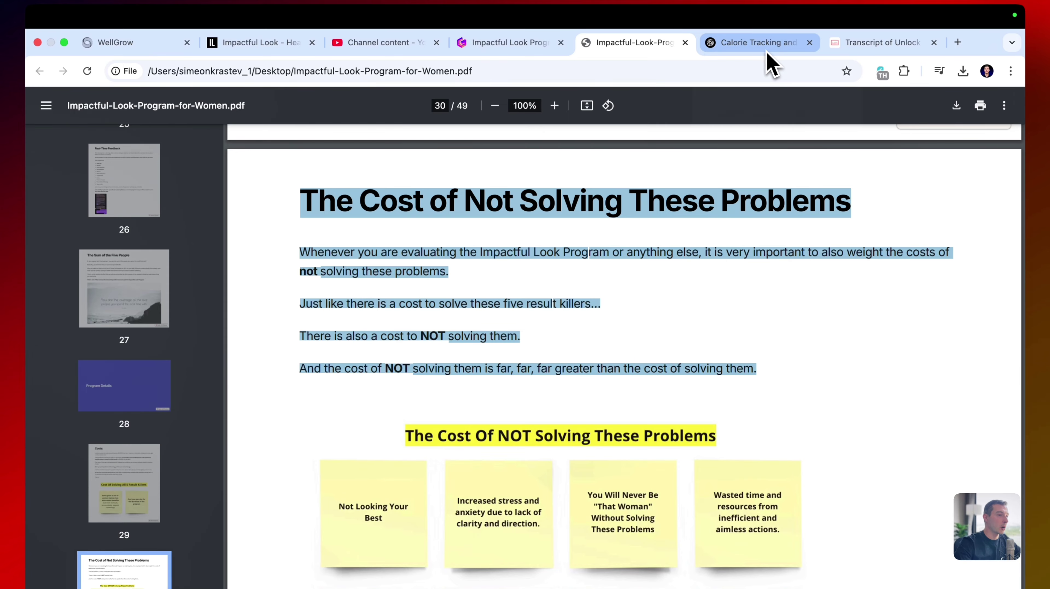
# Switch to the ChatGPT chat, paste the PDF text into the message, and copy the vector database FAQ prompt from the first message.
pyautogui.click(767, 51)
pyautogui.press('cmd+v')
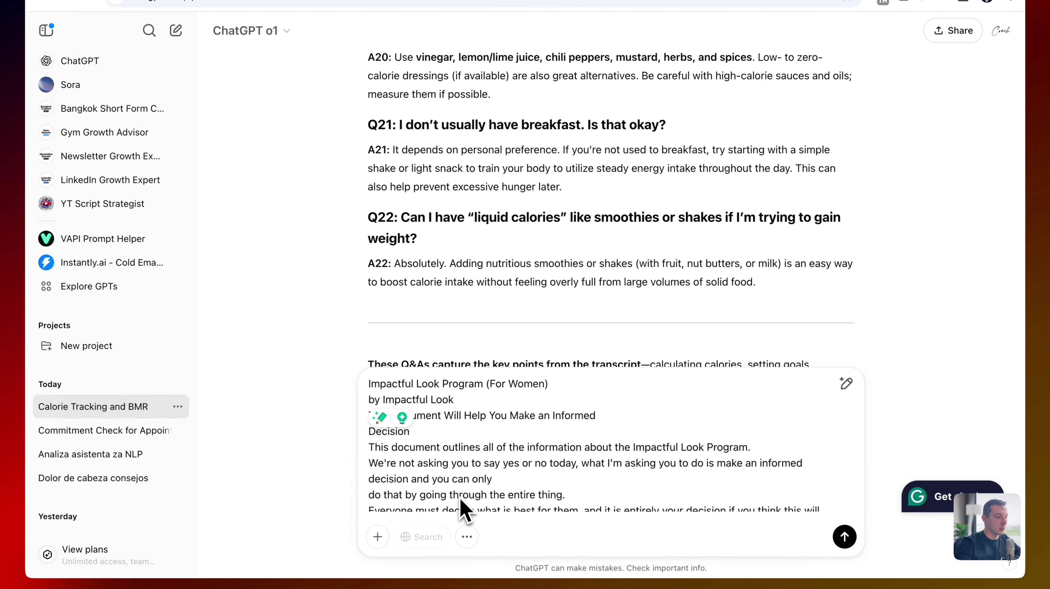
pyautogui.scroll(15, 525, 252)
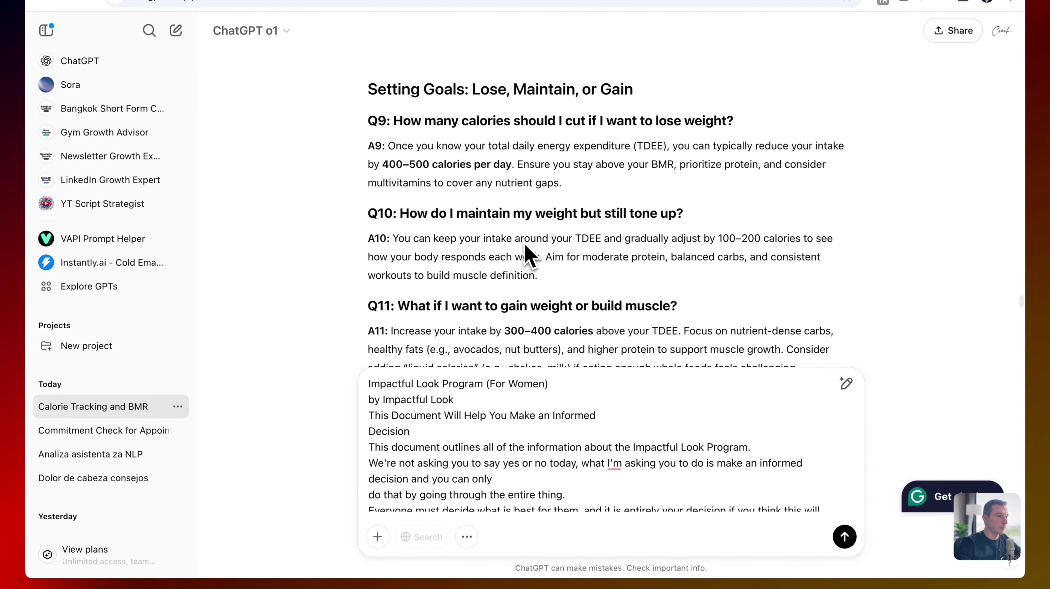
pyautogui.scroll(15, 525, 245)
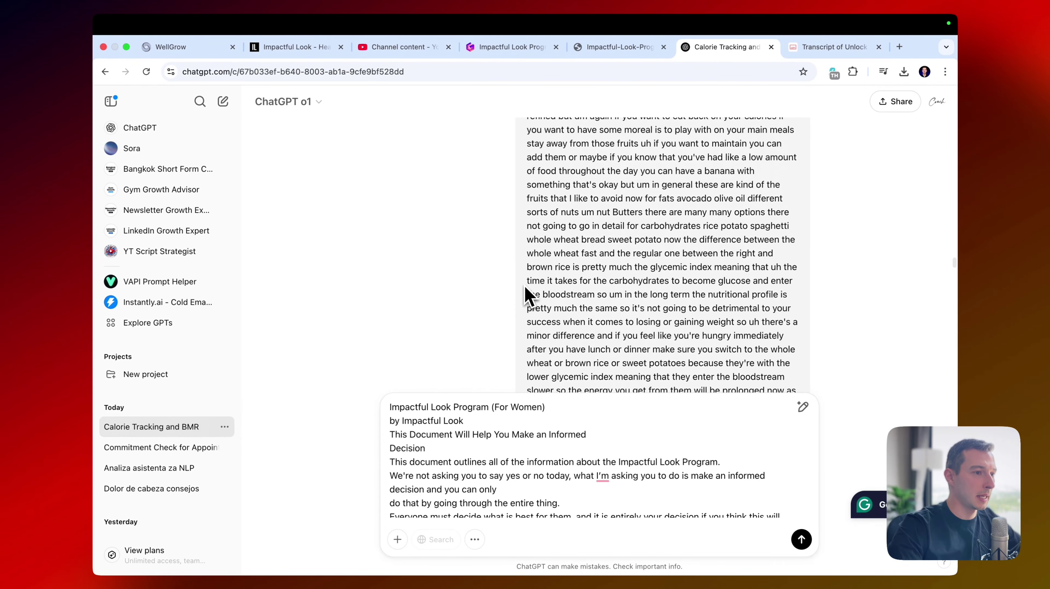
pyautogui.scroll(15, 531, 294)
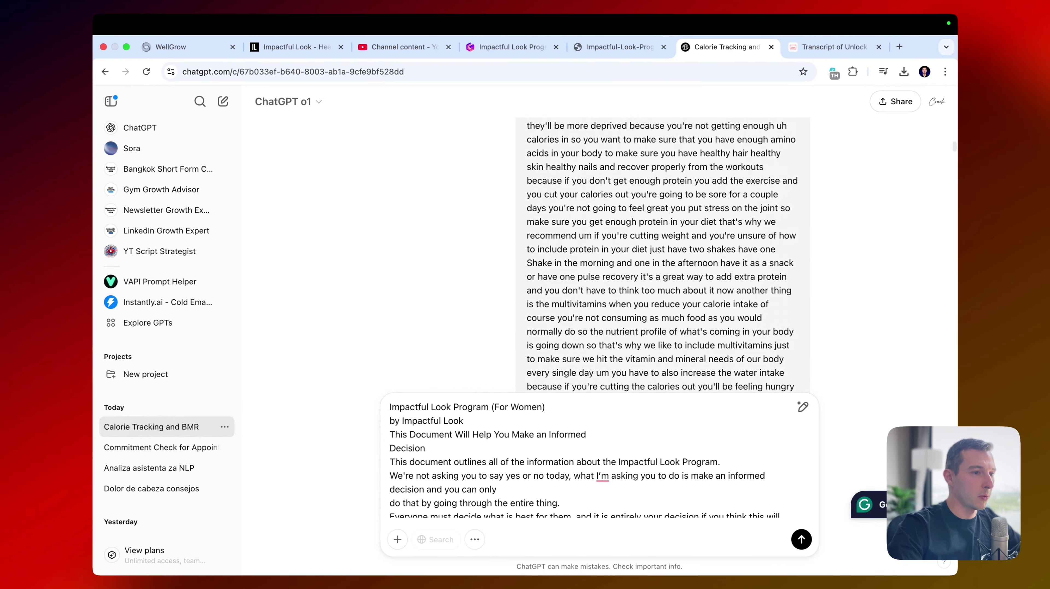
pyautogui.scroll(10, 682, 196)
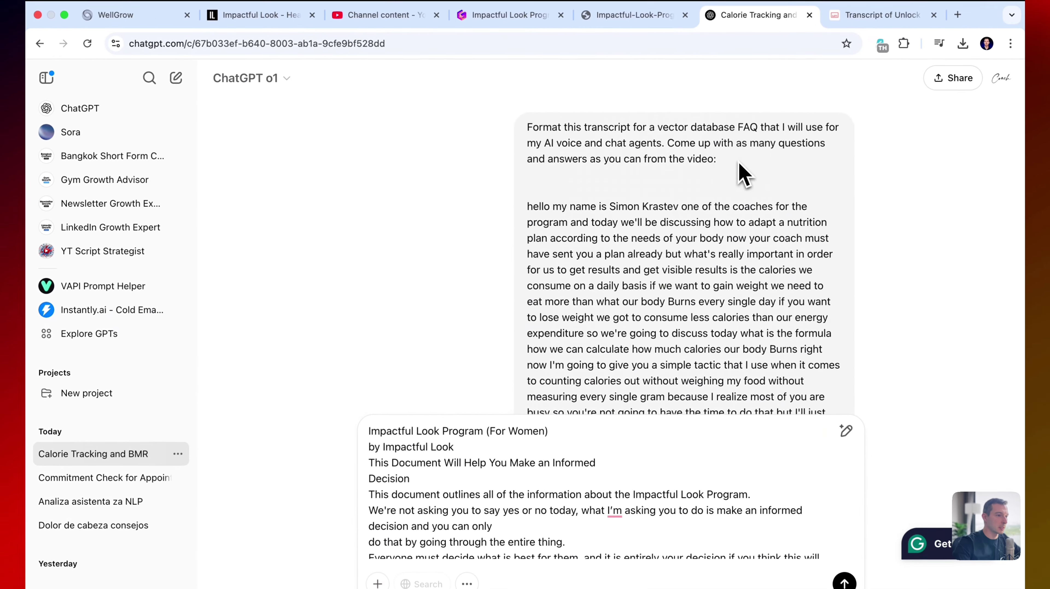
pyautogui.moveTo(711, 185); pyautogui.dragTo(521, 141)
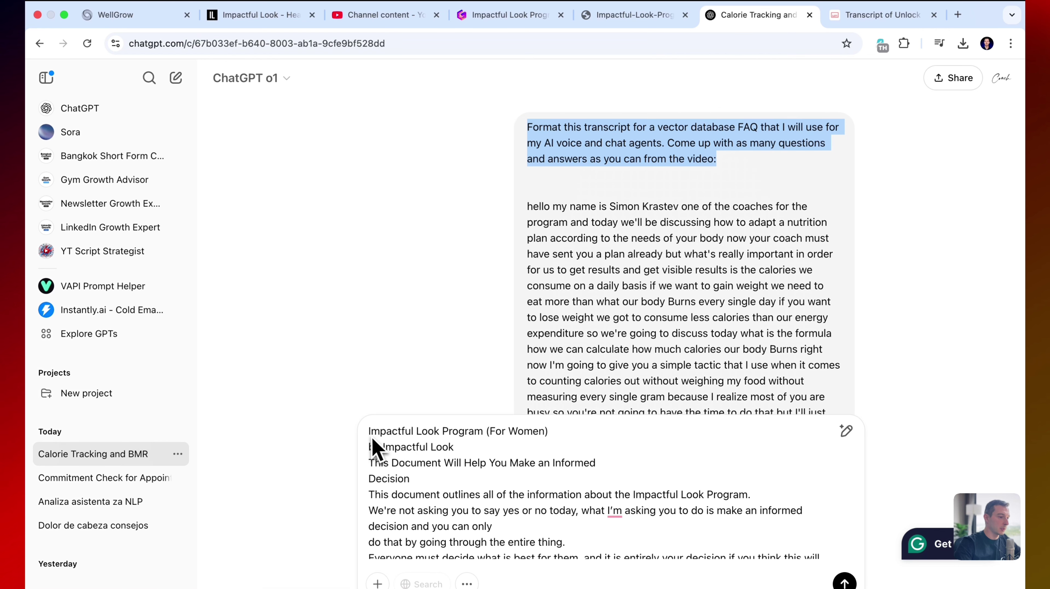
# Insert the copied FAQ-formatting prompt before the pasted program text and send the message.
pyautogui.scroll(-5, 599, 466)
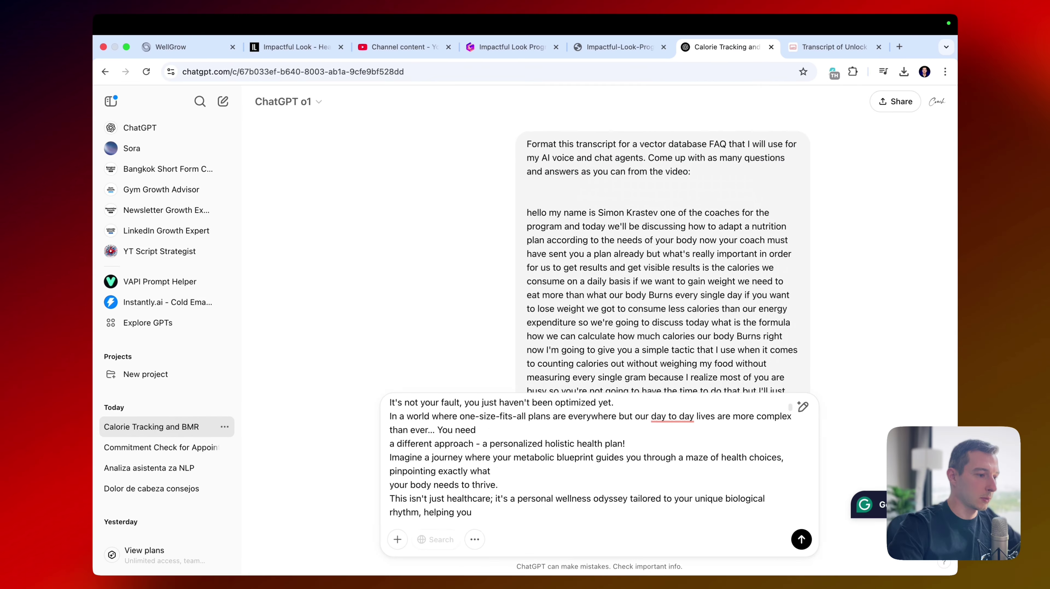
pyautogui.scroll(10, 590, 458)
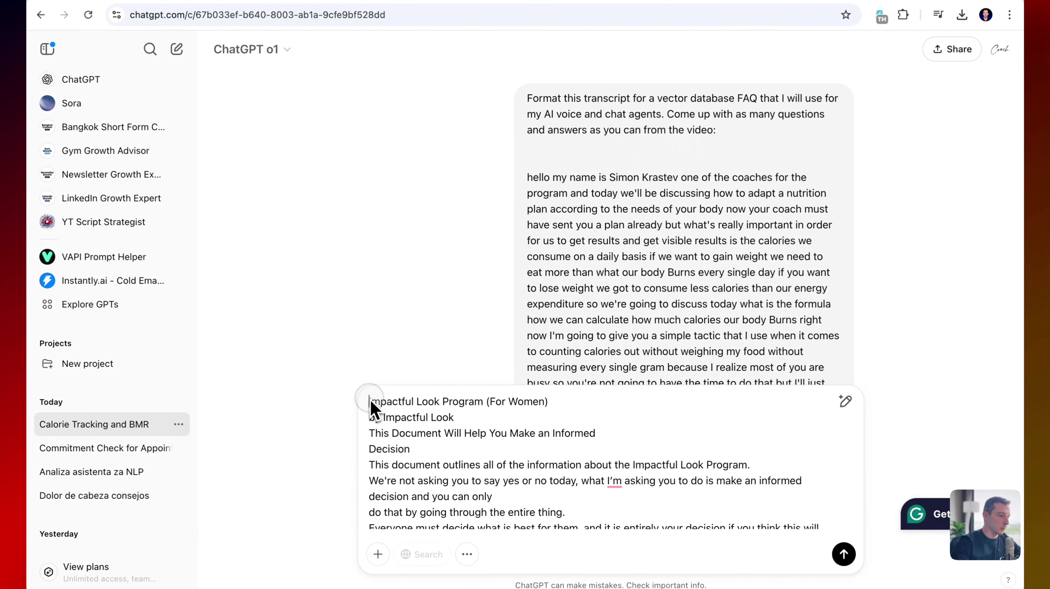
pyautogui.click(390, 407)
pyautogui.press('super+v')
pyautogui.press('Return')
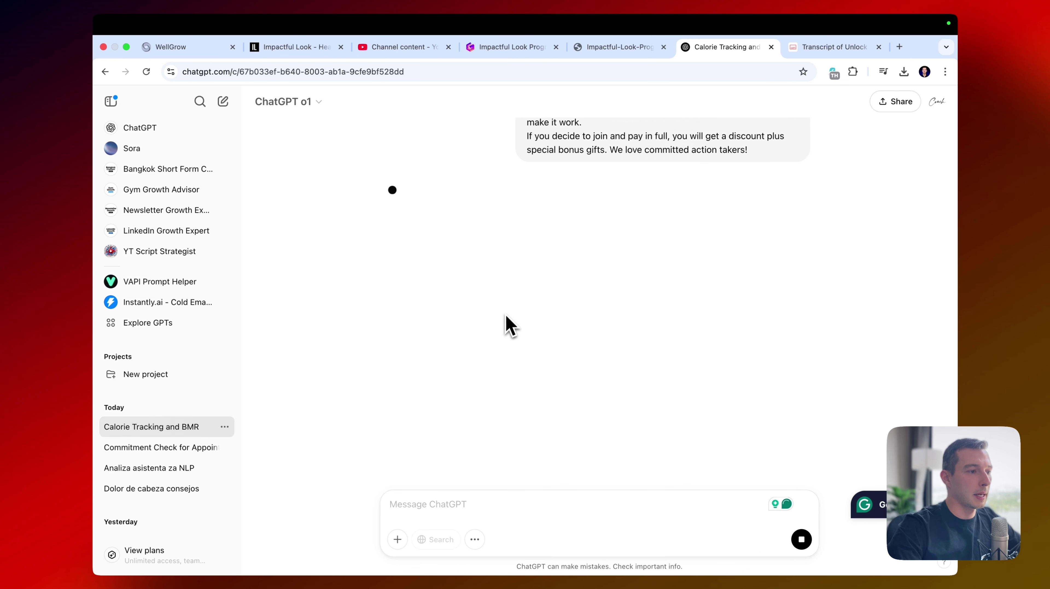